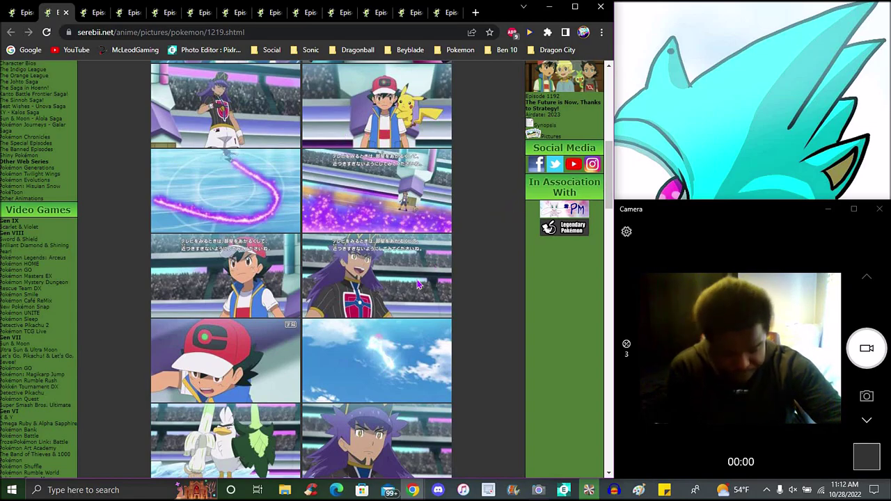
pyautogui.scroll(-1, 514, 162)
pyautogui.scroll(-1, 517, 167)
pyautogui.scroll(-1, 520, 172)
pyautogui.scroll(-1, 519, 171)
pyautogui.scroll(-1, 518, 171)
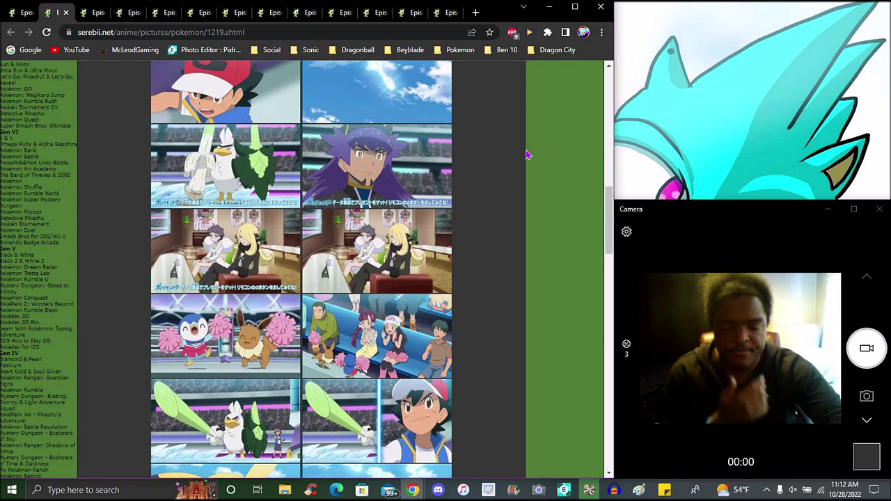
pyautogui.scroll(-1, 527, 155)
pyautogui.scroll(-1, 523, 174)
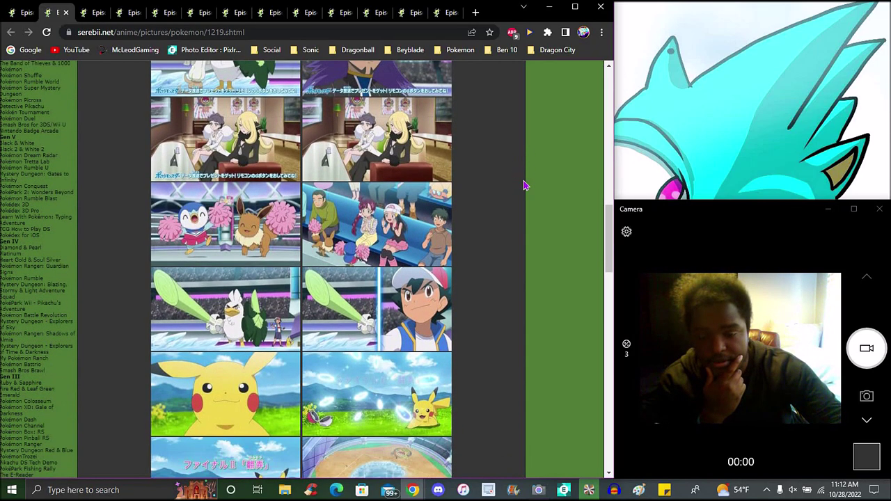
pyautogui.scroll(-1, 537, 180)
pyautogui.scroll(-1, 537, 181)
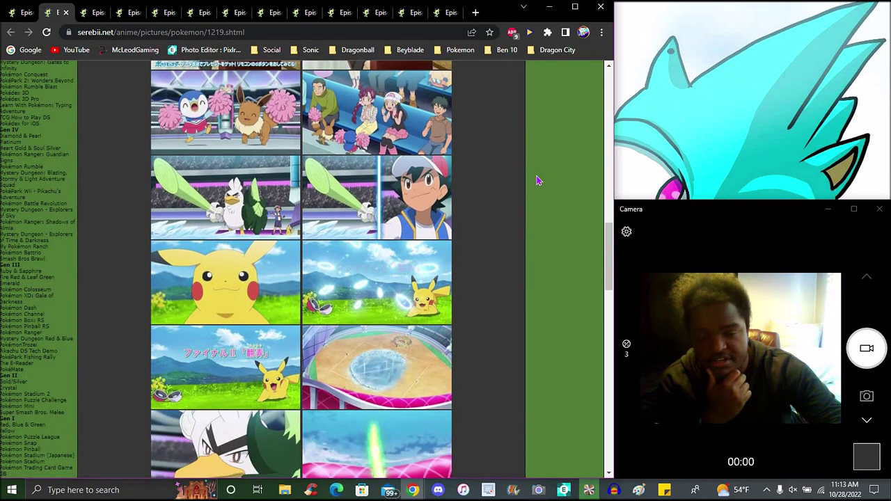
pyautogui.scroll(-1, 537, 180)
pyautogui.scroll(-1, 537, 180)
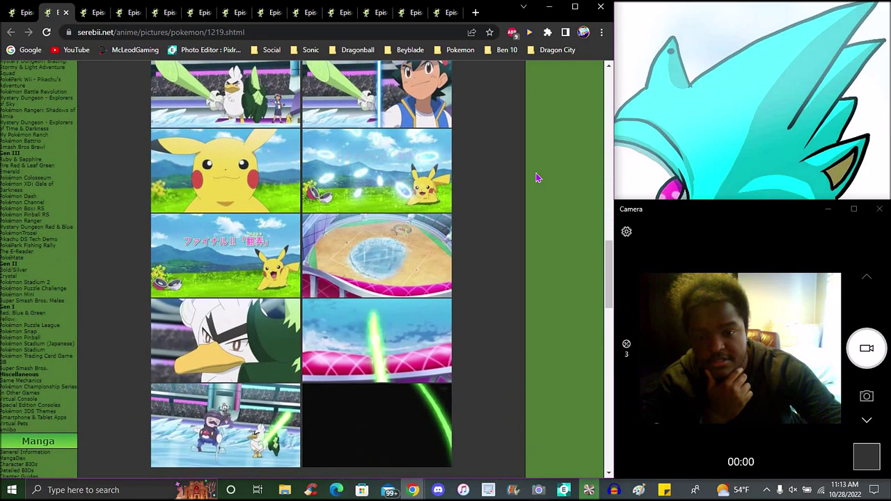
pyautogui.scroll(-1, 529, 140)
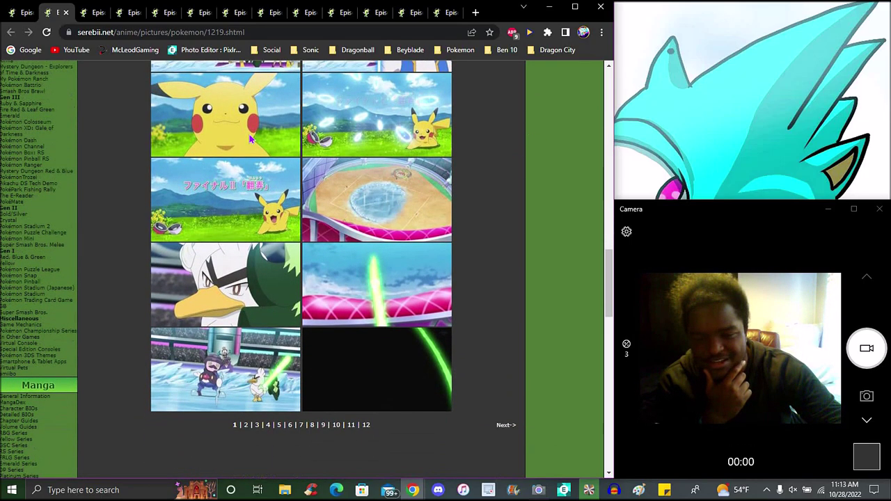
pyautogui.click(87, 15)
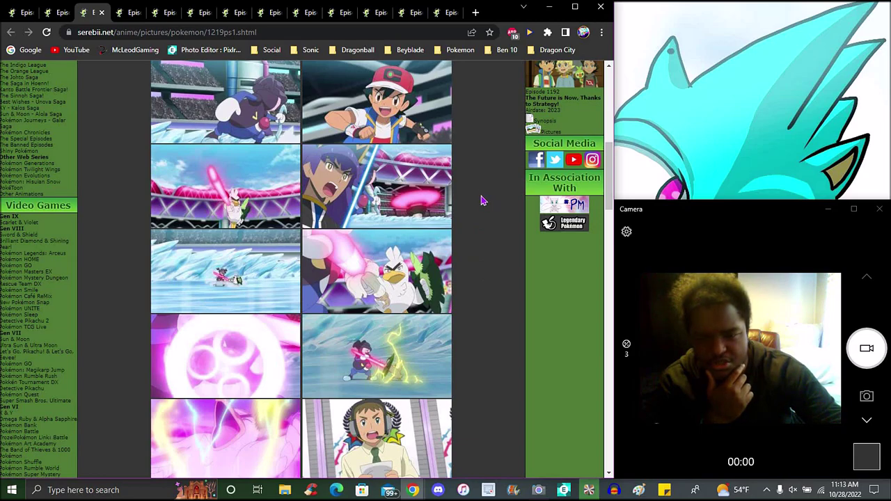
pyautogui.scroll(-1, 482, 201)
pyautogui.scroll(-1, 483, 200)
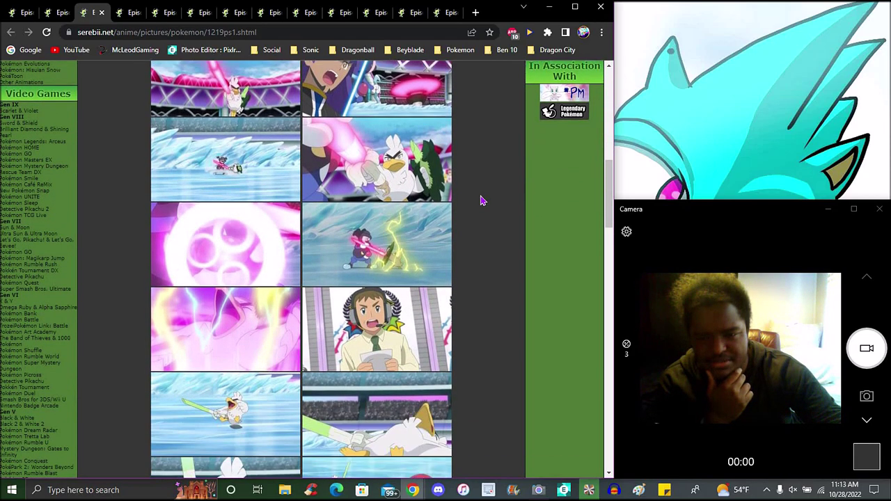
pyautogui.scroll(-1, 482, 201)
pyautogui.scroll(-1, 483, 201)
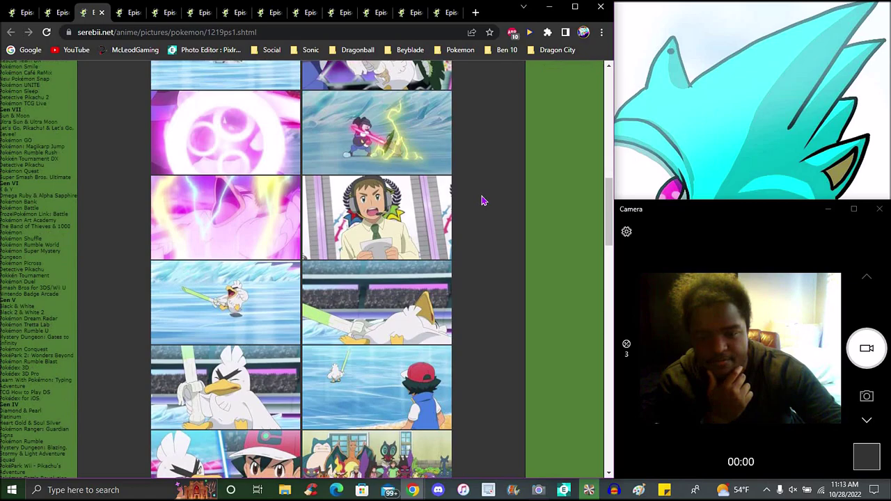
pyautogui.scroll(-1, 483, 200)
pyautogui.scroll(-1, 485, 201)
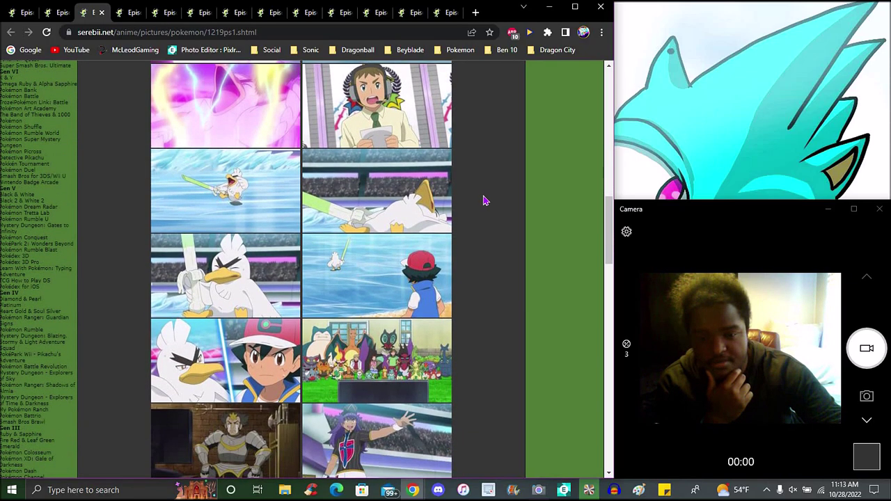
pyautogui.scroll(-1, 486, 200)
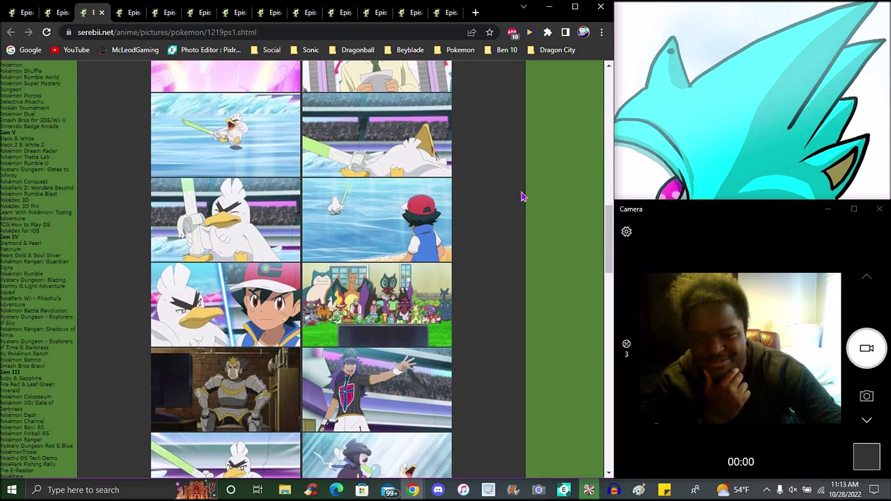
pyautogui.scroll(-1, 505, 205)
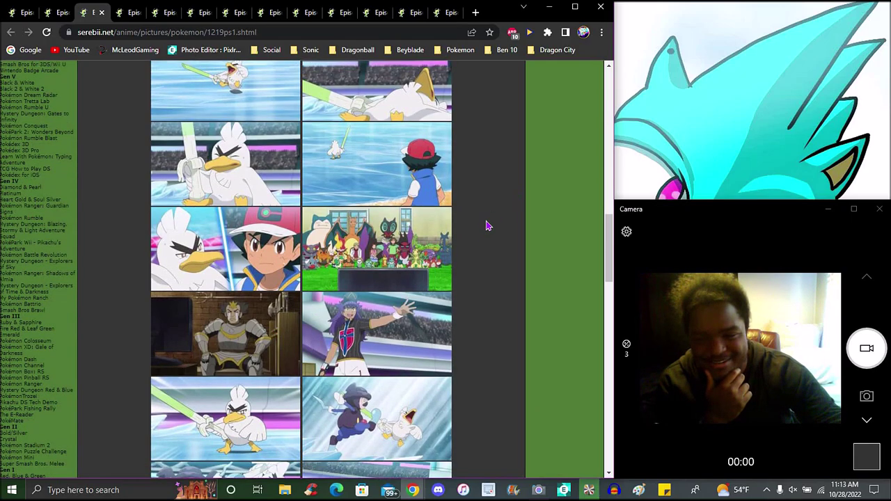
pyautogui.scroll(-1, 490, 223)
pyautogui.scroll(-1, 498, 198)
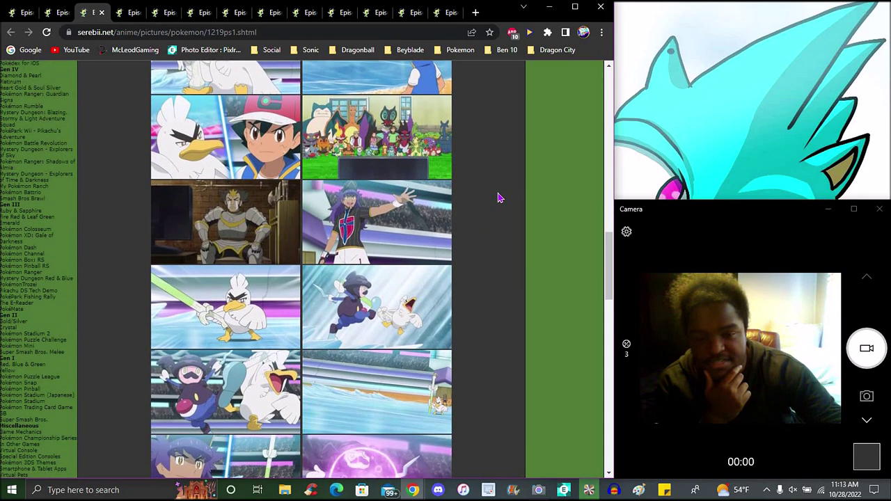
pyautogui.scroll(-1, 498, 199)
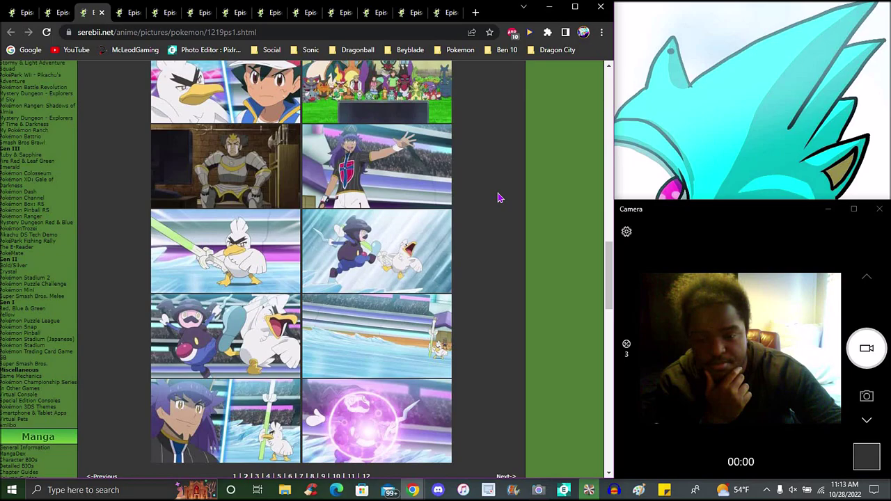
pyautogui.scroll(-1, 498, 198)
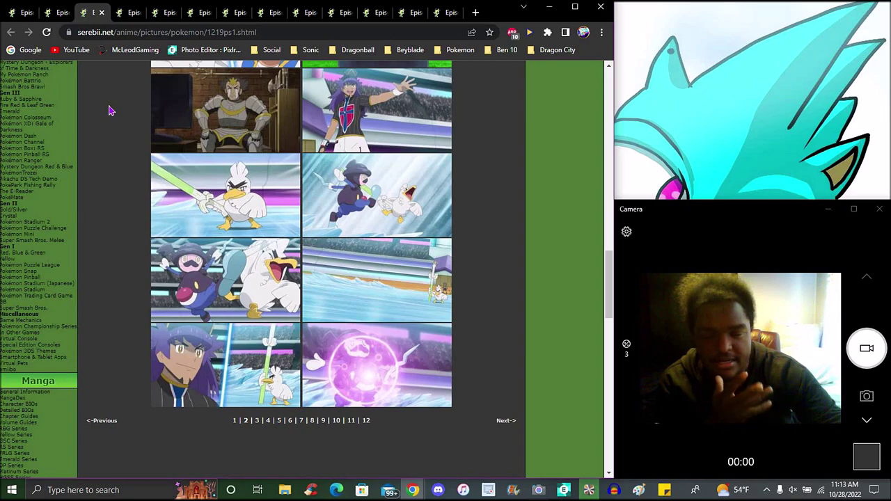
# Step: Switch to the 1219ps2 gallery tab and browse its screenshots down to the page-number links
pyautogui.click(119, 21)
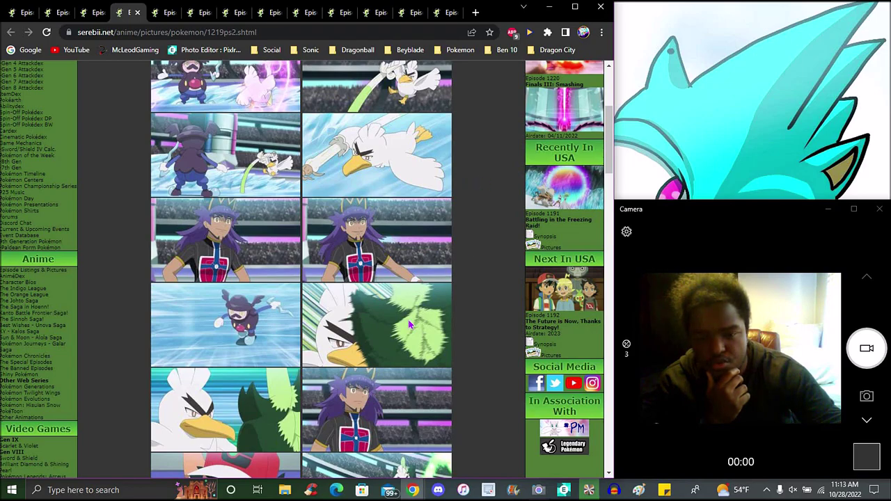
pyautogui.scroll(-1, 492, 189)
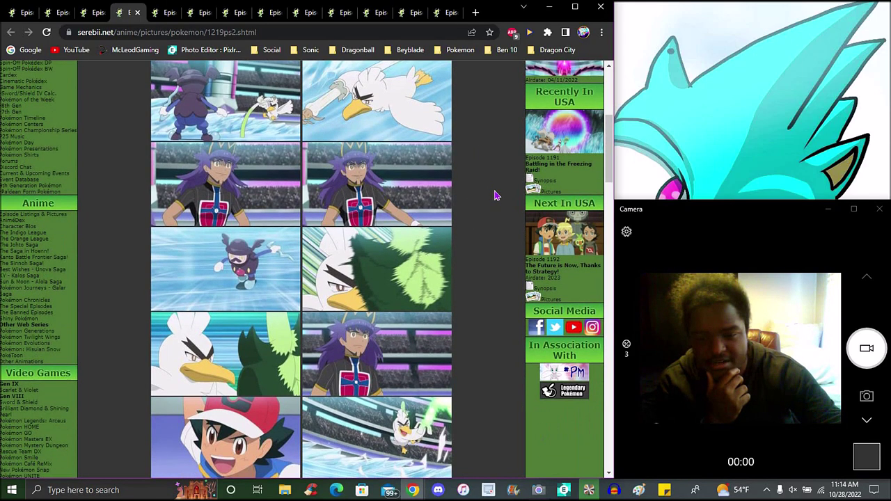
pyautogui.scroll(-1, 496, 196)
pyautogui.scroll(-1, 494, 196)
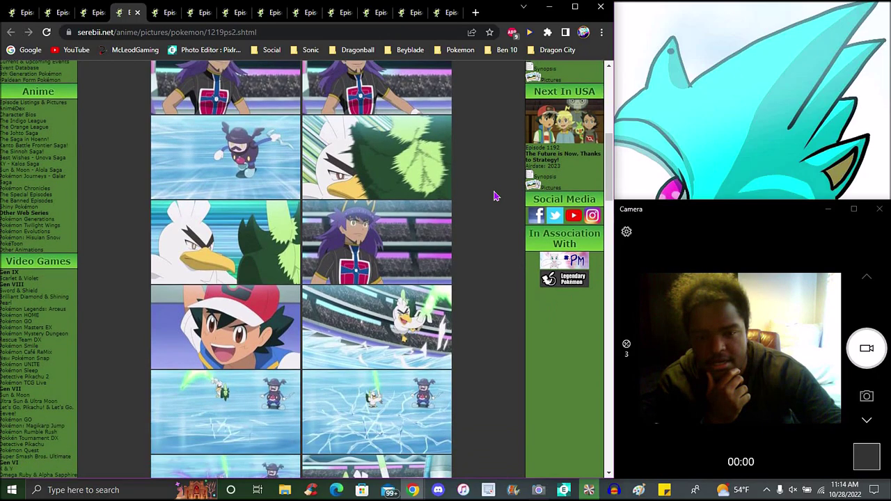
pyautogui.scroll(-1, 494, 196)
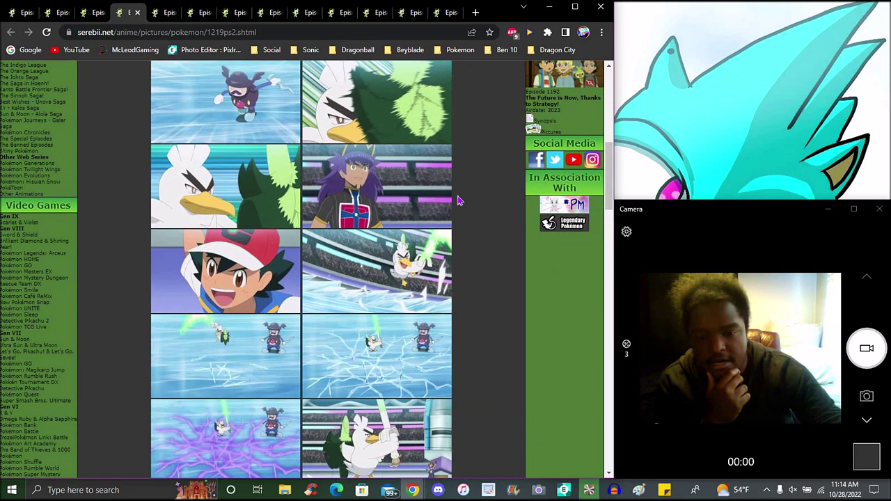
pyautogui.scroll(-1, 509, 161)
pyautogui.scroll(-1, 506, 159)
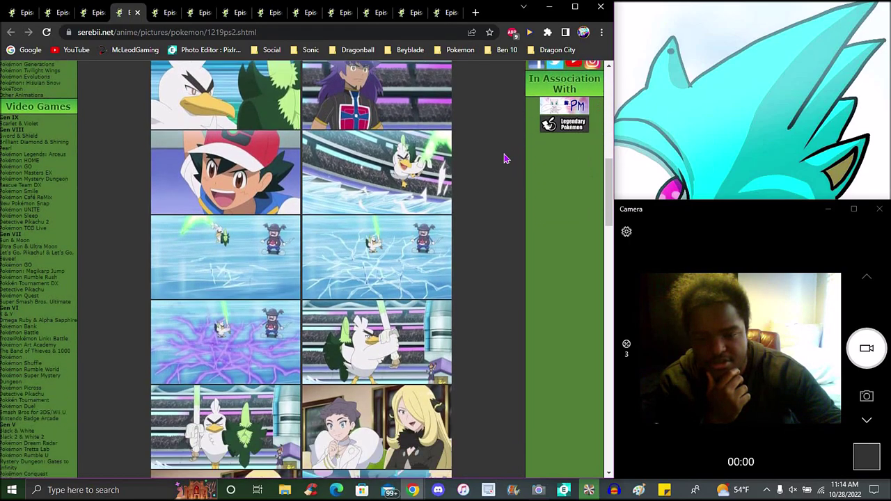
pyautogui.scroll(-1, 507, 158)
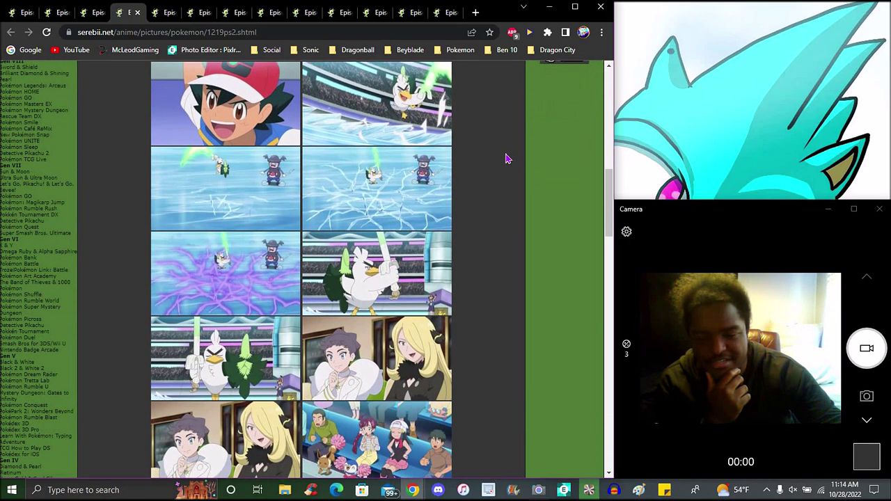
pyautogui.scroll(-1, 506, 159)
pyautogui.scroll(-1, 506, 161)
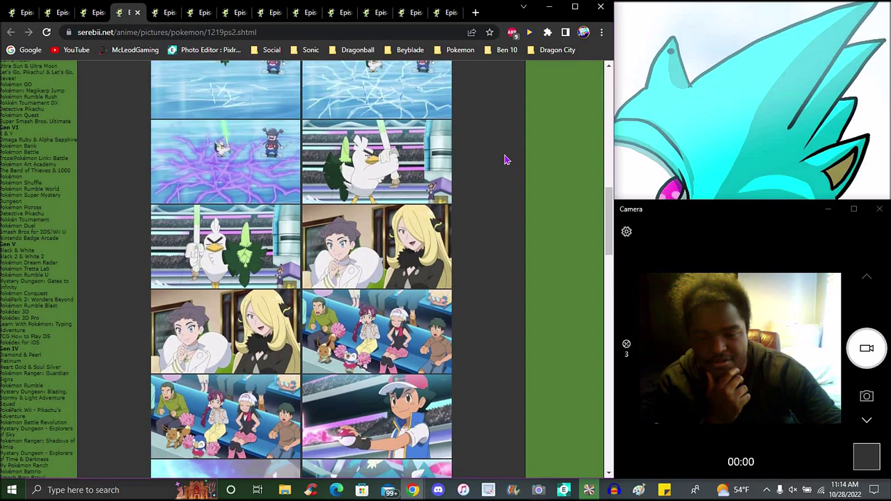
pyautogui.scroll(-1, 507, 161)
pyautogui.scroll(-1, 506, 160)
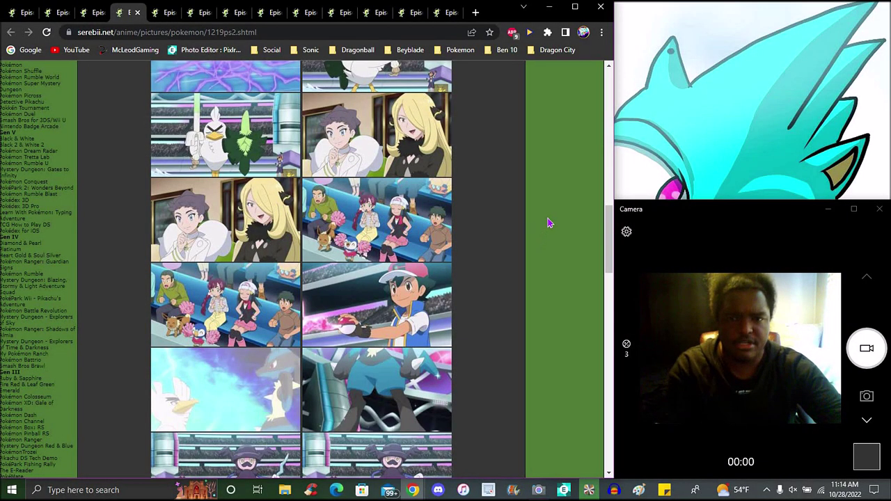
pyautogui.scroll(-1, 549, 222)
pyautogui.scroll(-2, 550, 220)
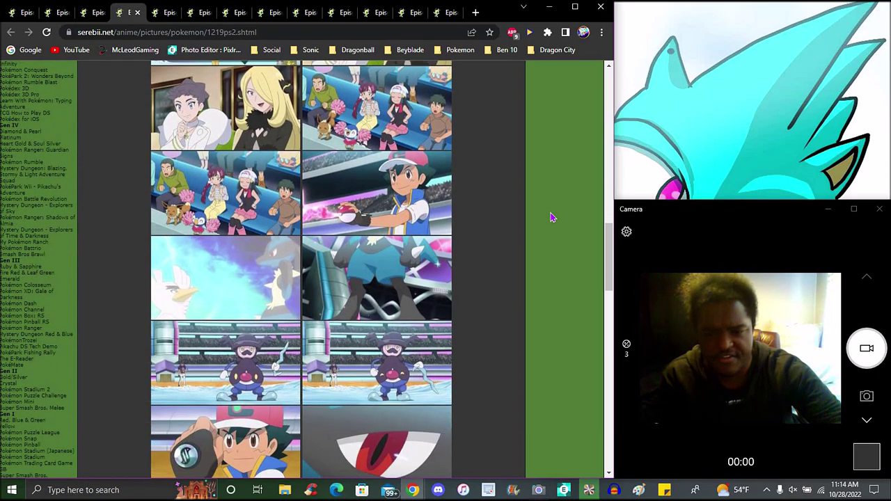
pyautogui.scroll(-1, 551, 217)
pyautogui.scroll(-1, 550, 216)
pyautogui.scroll(-1, 550, 214)
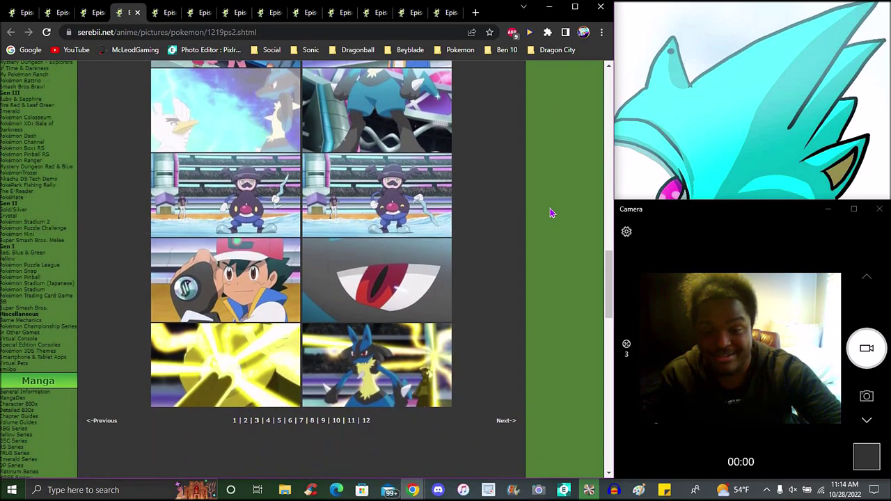
# Step: Switch to the 1219ps3 gallery tab and scroll through its screenshots to the pagination row
pyautogui.click(158, 12)
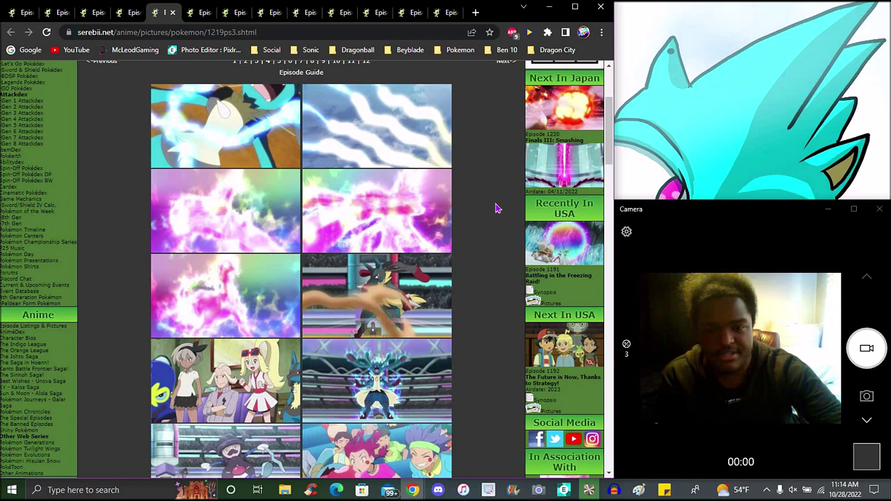
pyautogui.scroll(-1, 499, 208)
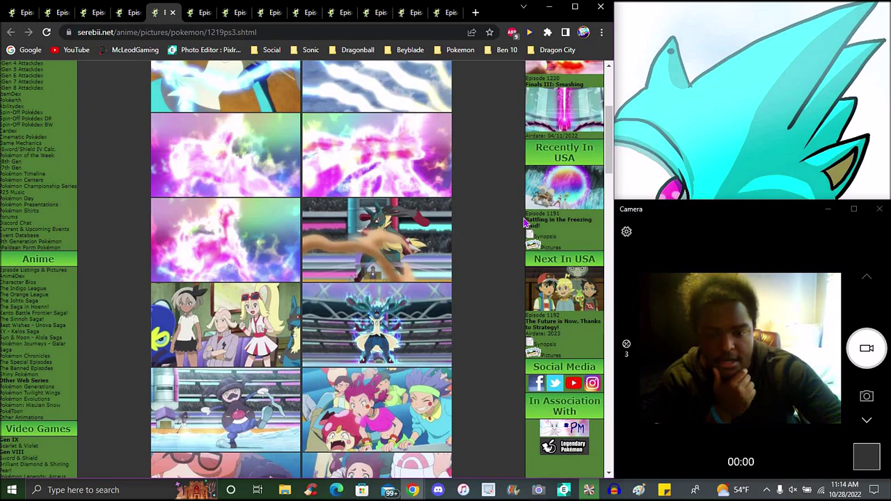
pyautogui.scroll(-1, 523, 222)
pyautogui.scroll(-1, 519, 223)
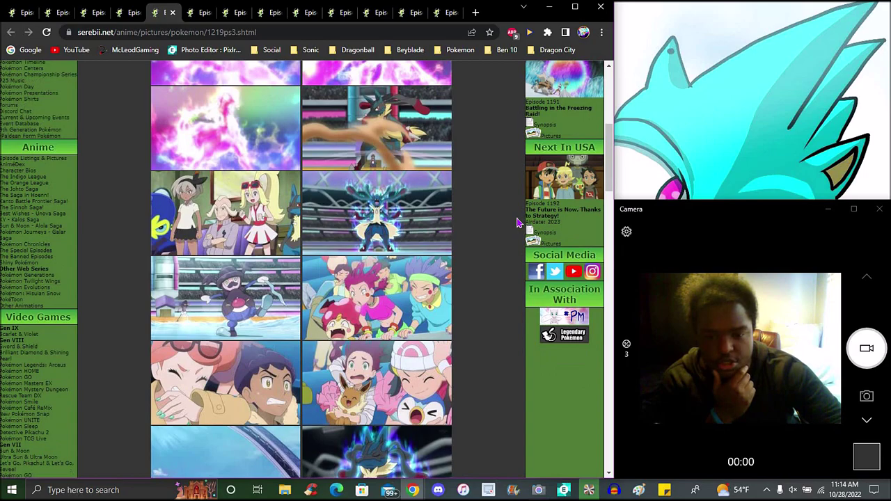
pyautogui.scroll(-1, 518, 224)
pyautogui.scroll(-1, 516, 223)
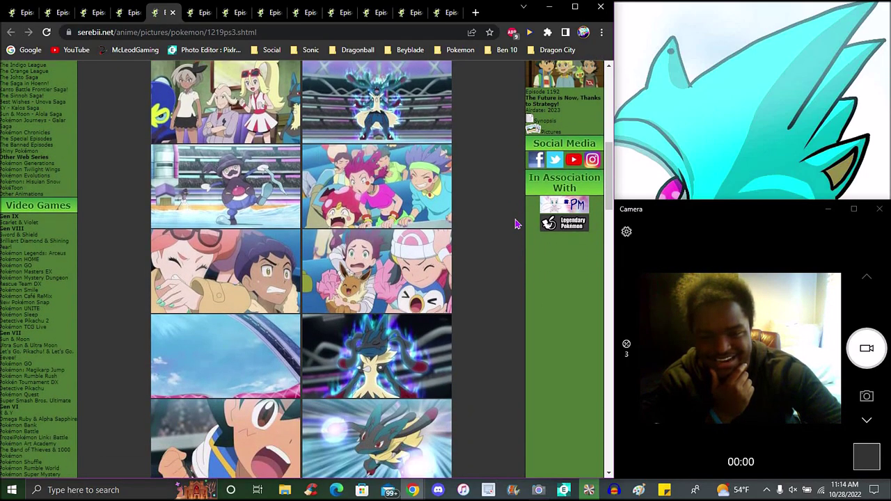
pyautogui.scroll(-1, 516, 224)
pyautogui.scroll(-1, 516, 224)
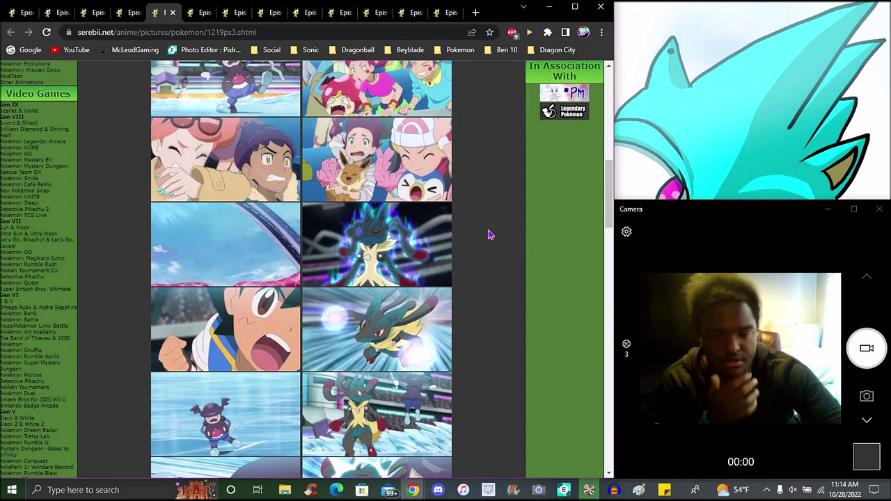
pyautogui.scroll(-1, 498, 217)
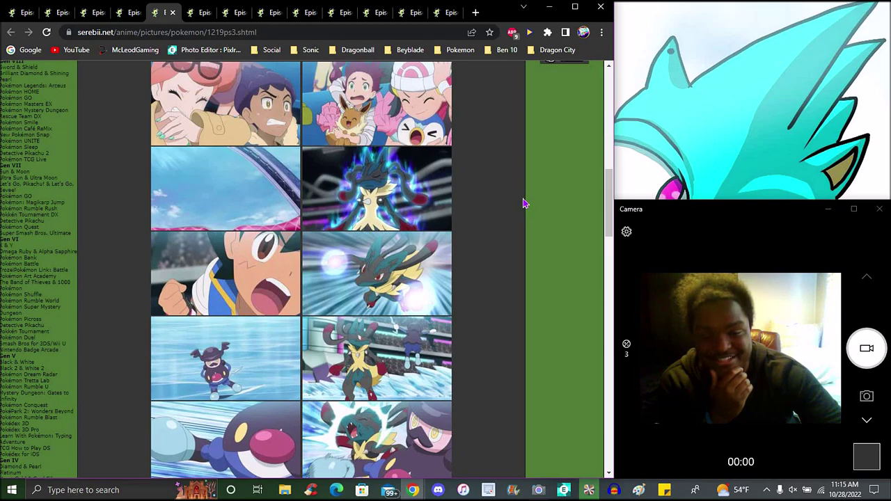
pyautogui.scroll(-1, 525, 203)
pyautogui.scroll(-1, 528, 202)
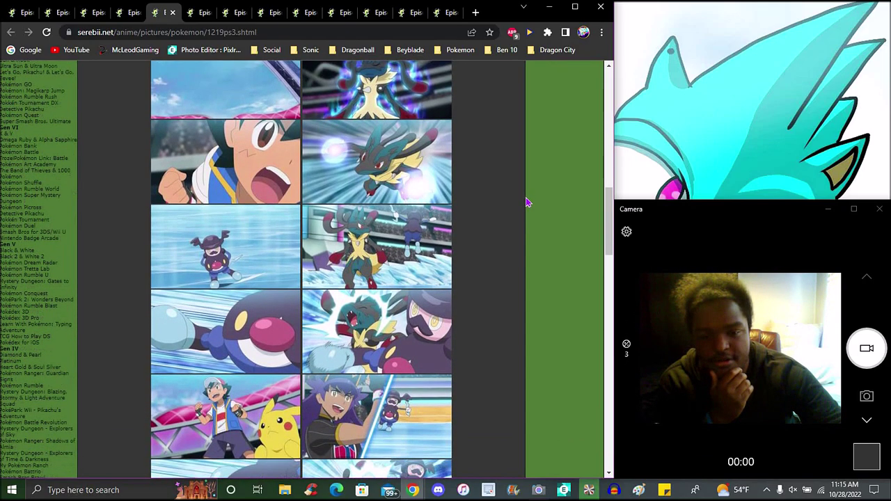
pyautogui.scroll(-1, 527, 202)
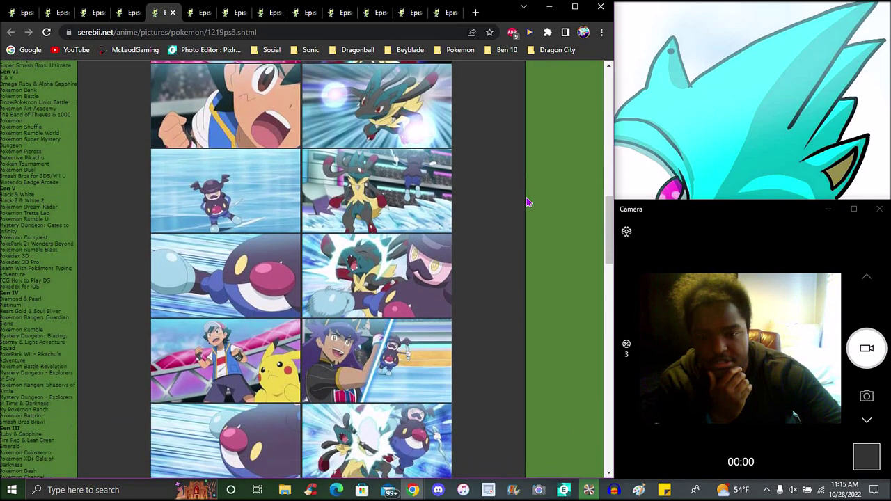
pyautogui.scroll(-1, 528, 202)
pyautogui.scroll(-1, 528, 202)
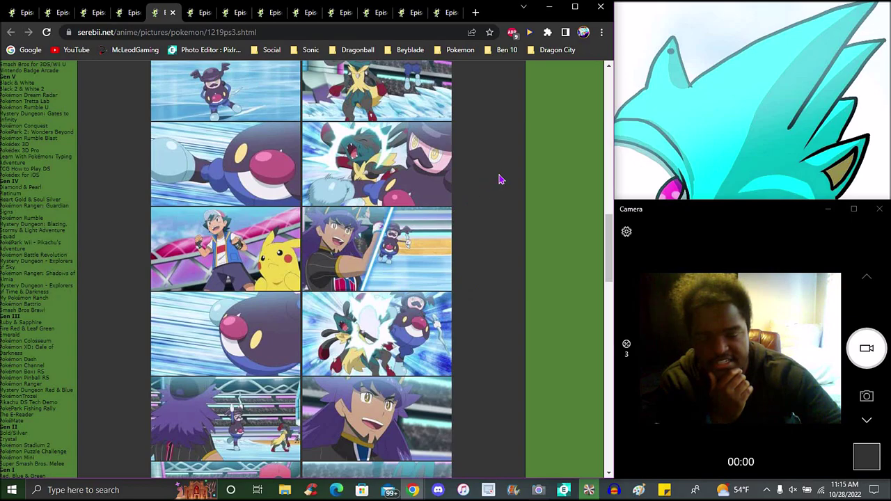
pyautogui.scroll(-1, 499, 180)
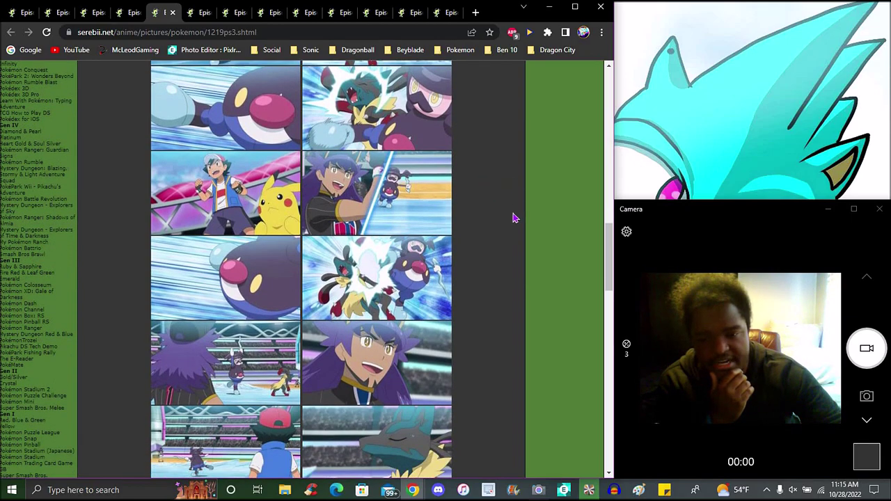
pyautogui.scroll(-1, 507, 209)
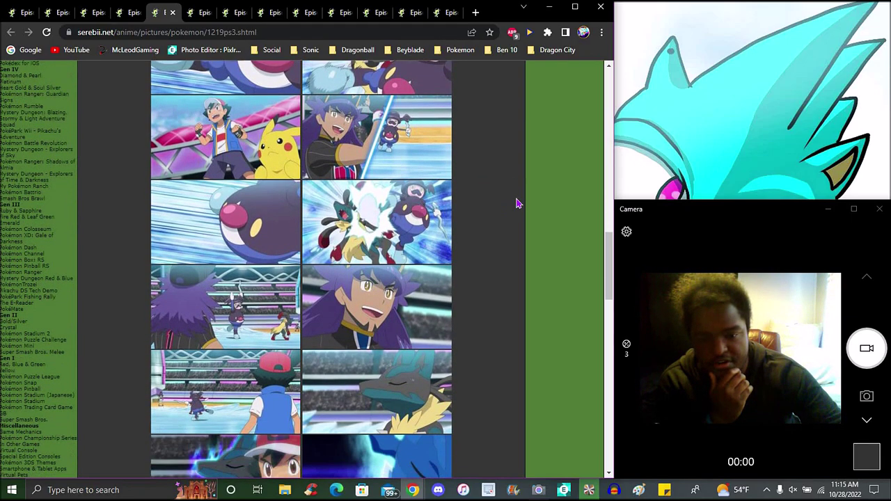
pyautogui.scroll(-1, 519, 203)
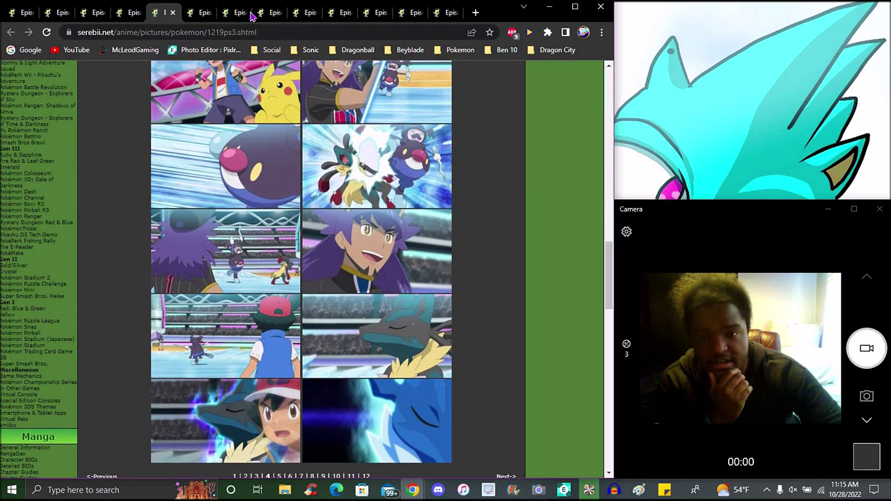
# Step: Switch to the 1219ps4 gallery tab, showing its opening battle screenshots
pyautogui.click(192, 12)
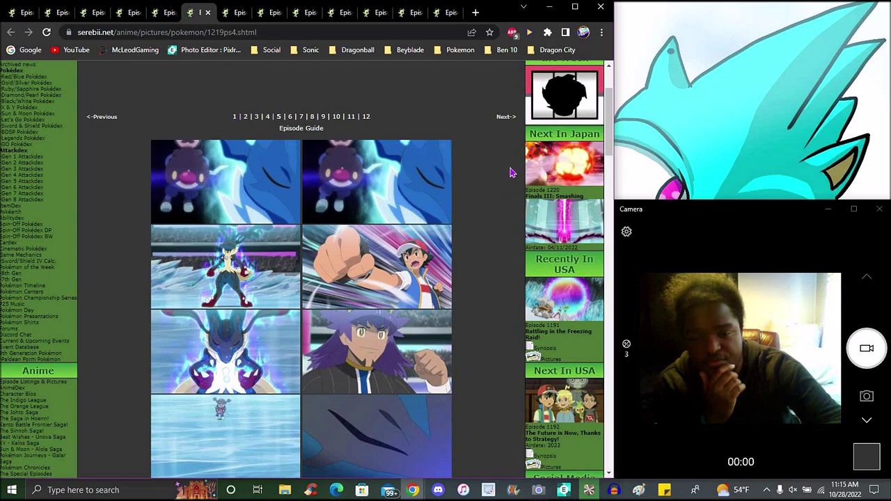
pyautogui.scroll(-1, 512, 170)
pyautogui.scroll(-1, 509, 168)
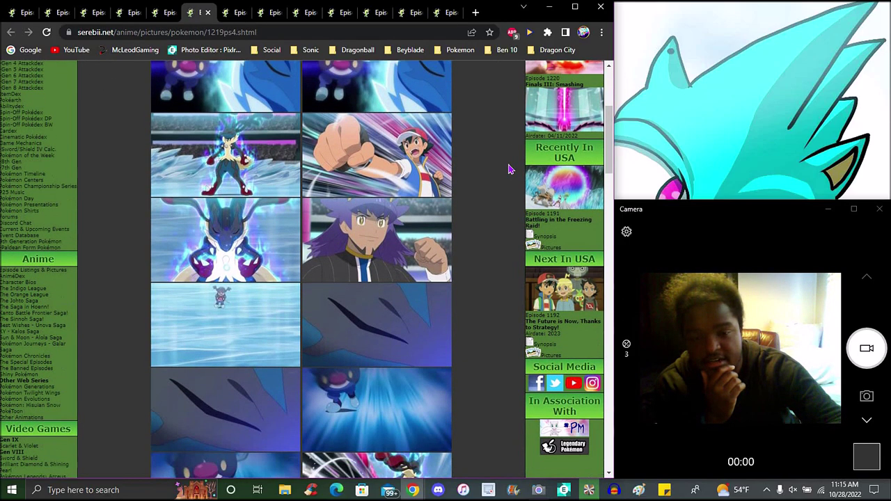
pyautogui.scroll(-1, 515, 167)
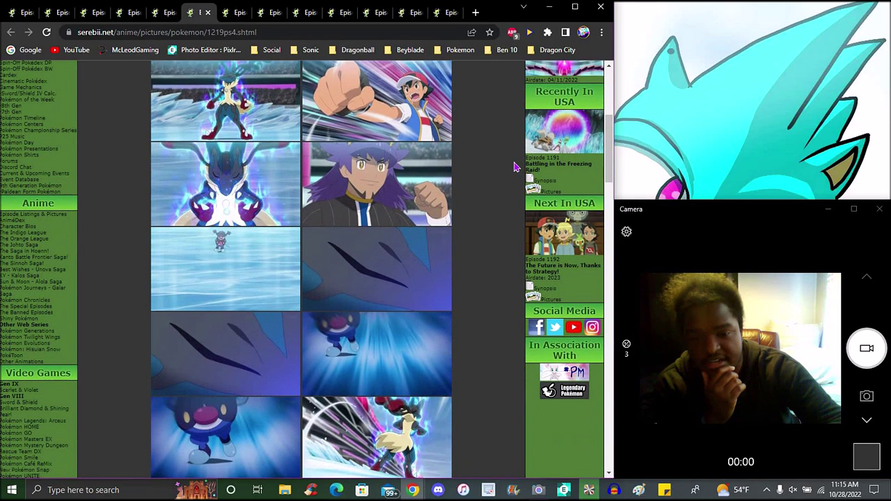
pyautogui.scroll(-1, 515, 167)
pyautogui.scroll(-1, 516, 169)
pyautogui.scroll(-1, 521, 185)
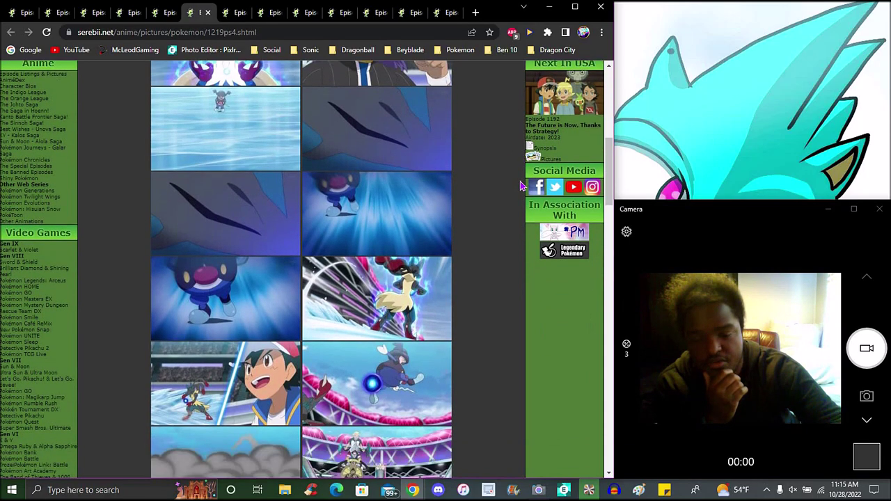
pyautogui.scroll(-1, 521, 186)
pyautogui.scroll(-1, 521, 186)
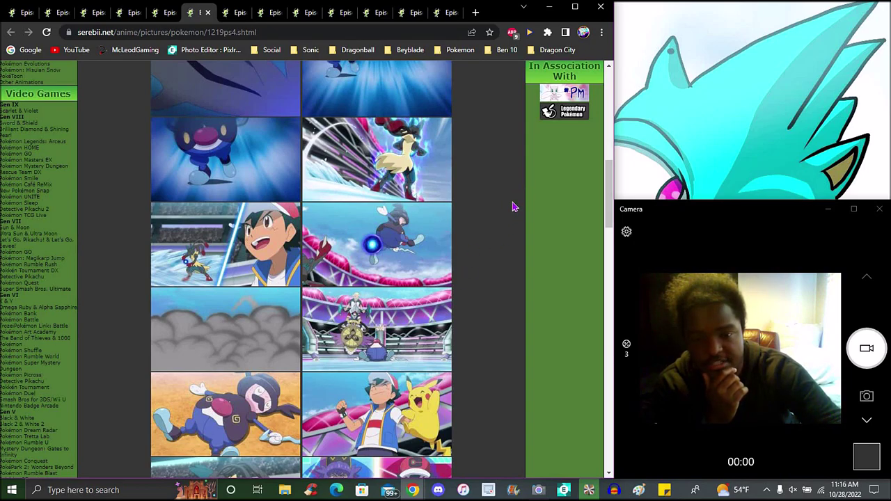
pyautogui.scroll(-1, 513, 206)
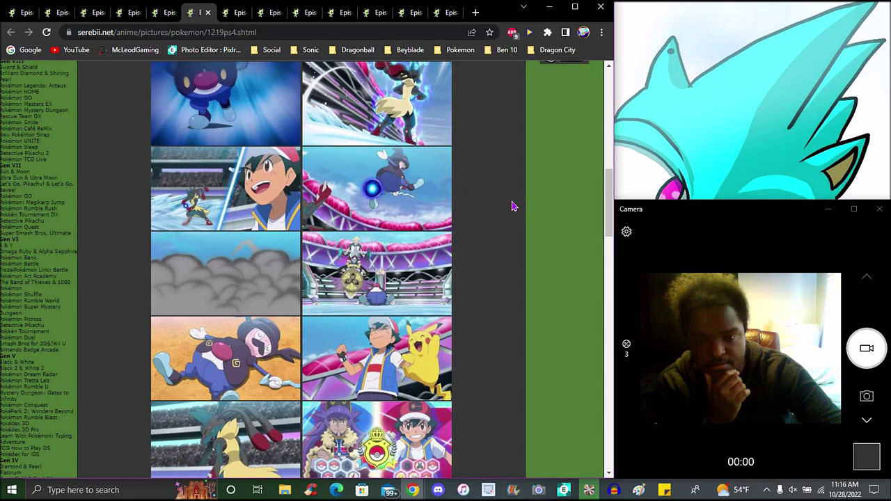
pyautogui.scroll(-1, 520, 191)
pyautogui.scroll(-1, 502, 234)
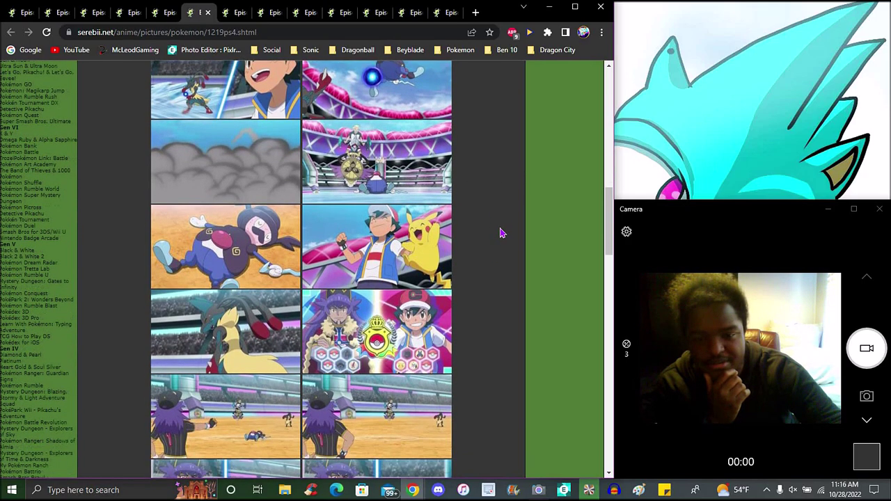
pyautogui.scroll(-1, 501, 233)
pyautogui.scroll(-1, 499, 232)
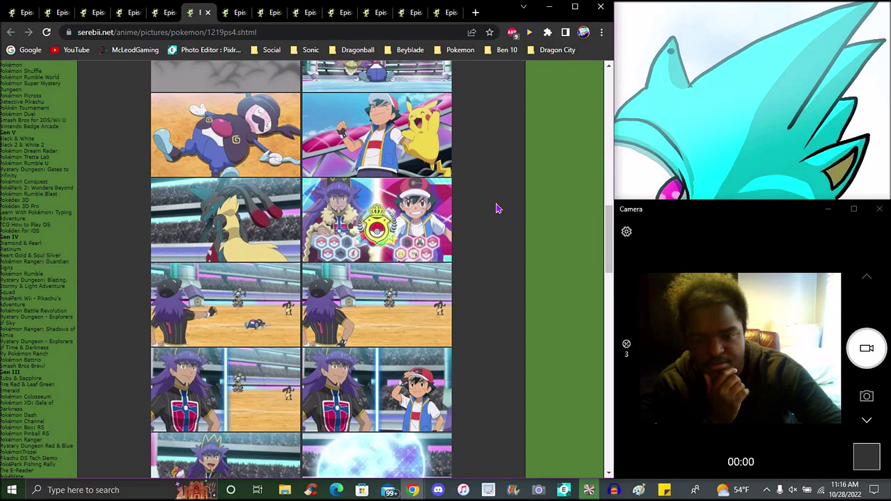
pyautogui.scroll(-1, 498, 209)
pyautogui.scroll(-1, 503, 214)
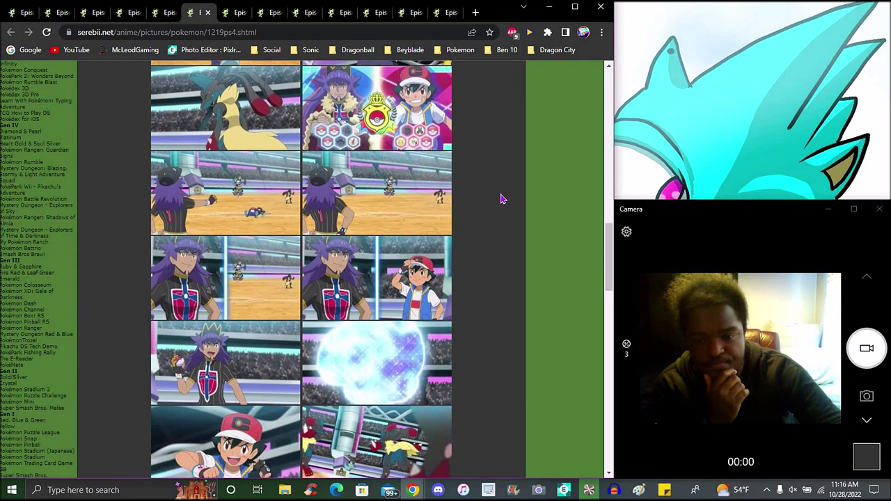
pyautogui.scroll(-1, 503, 199)
pyautogui.scroll(-1, 502, 199)
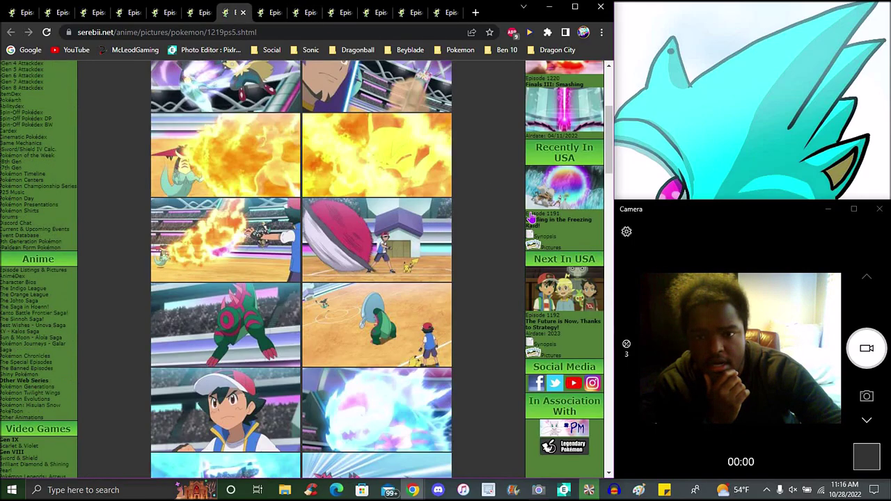
pyautogui.scroll(1, 526, 212)
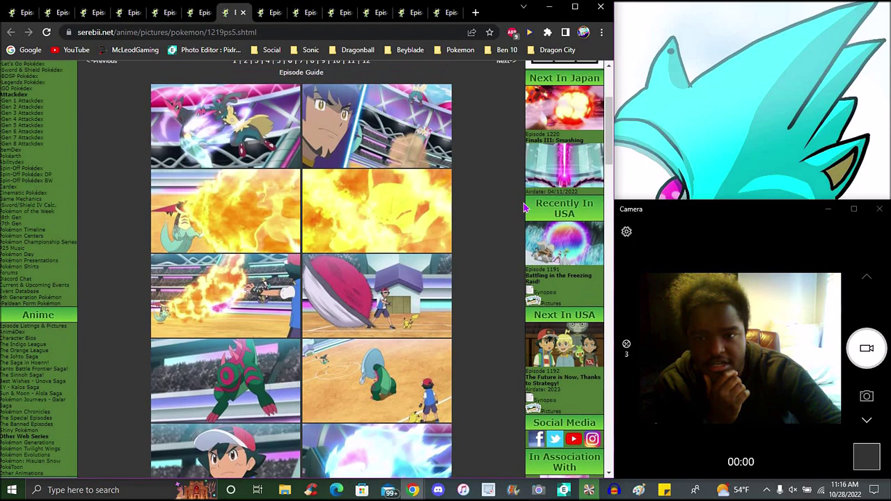
pyautogui.scroll(-1, 526, 207)
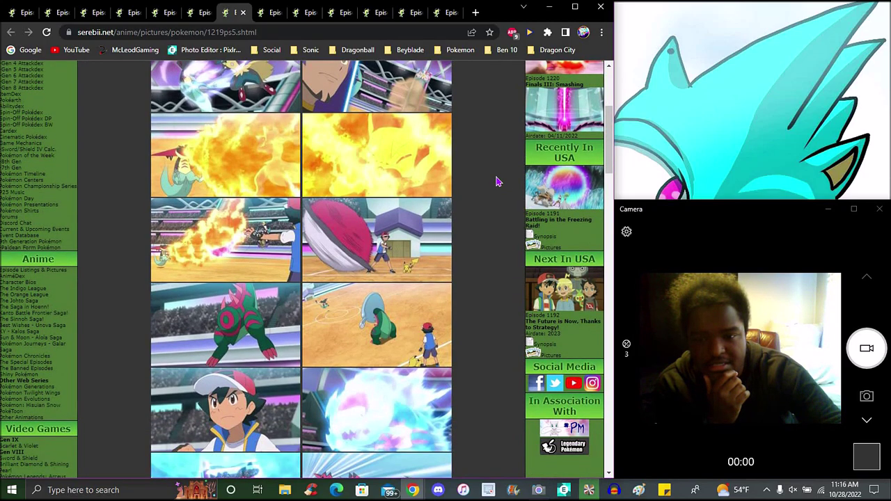
pyautogui.scroll(-1, 499, 183)
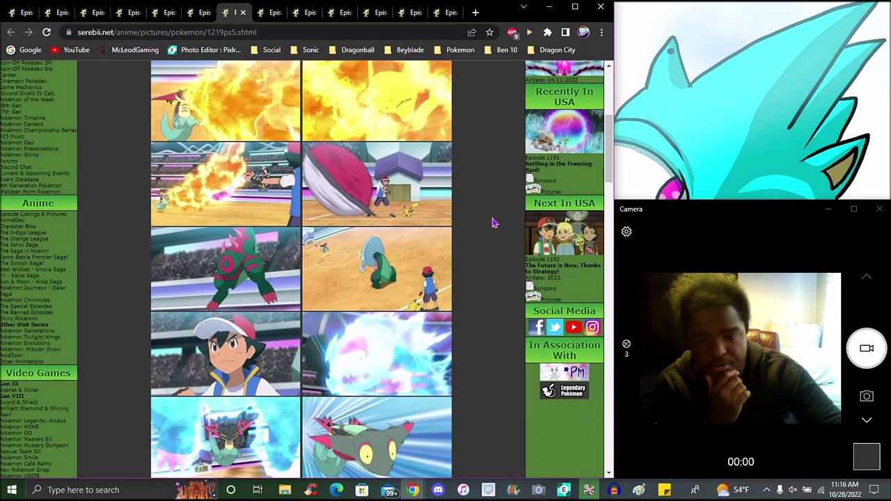
pyautogui.scroll(-2, 492, 222)
pyautogui.scroll(-1, 493, 223)
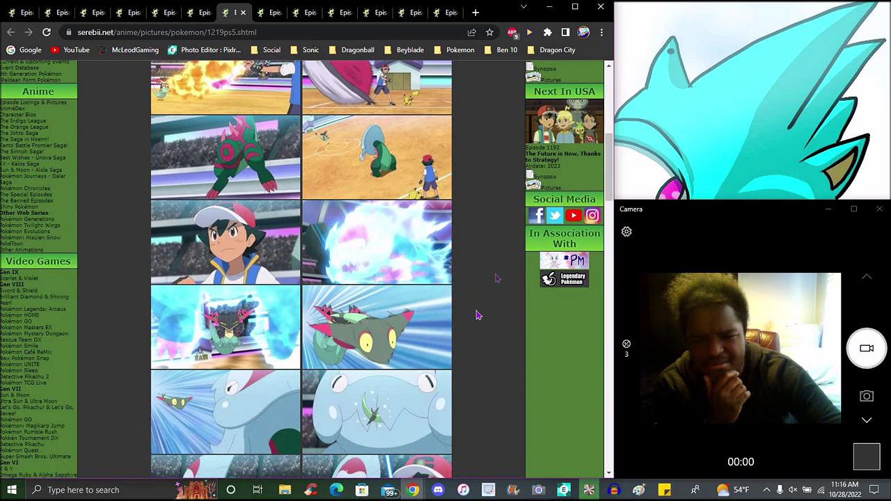
pyautogui.scroll(-2, 502, 230)
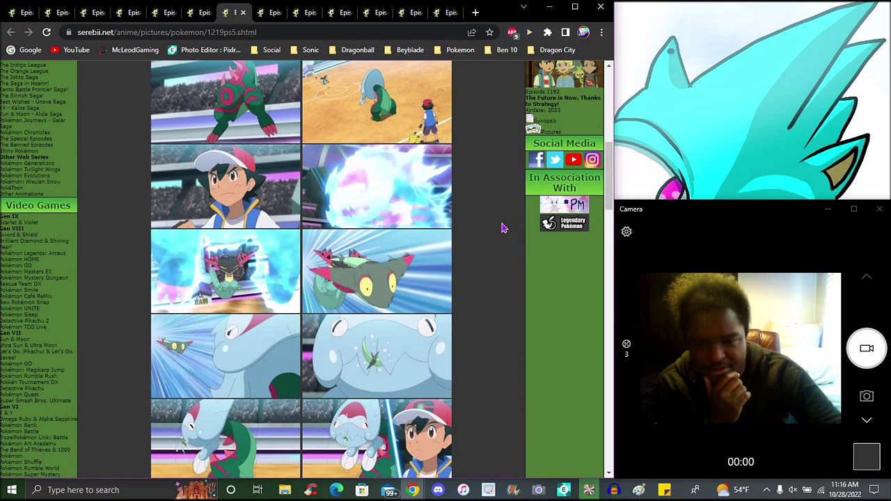
pyautogui.scroll(-1, 501, 233)
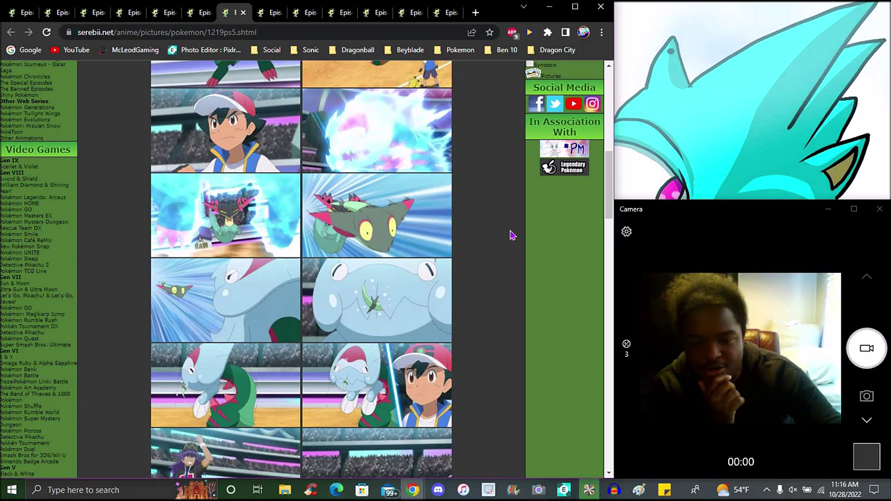
pyautogui.scroll(-1, 511, 235)
pyautogui.scroll(-1, 510, 234)
pyautogui.scroll(-1, 509, 231)
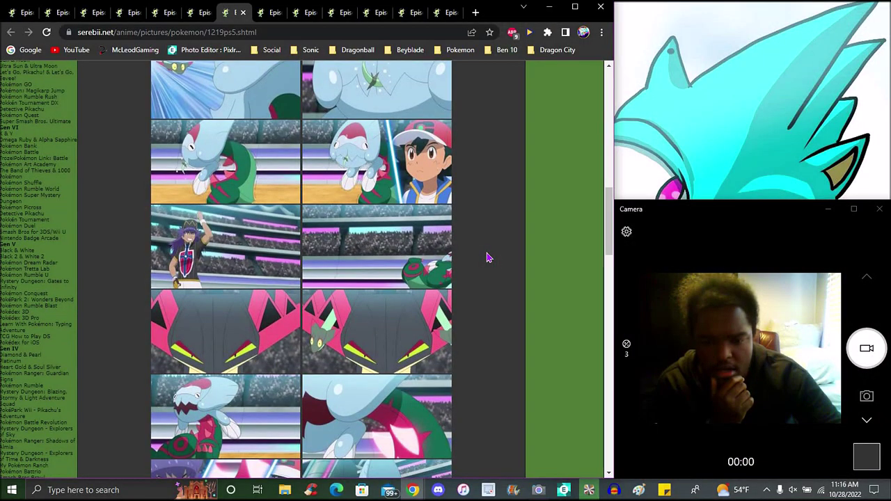
pyautogui.scroll(-1, 488, 258)
pyautogui.scroll(-1, 492, 291)
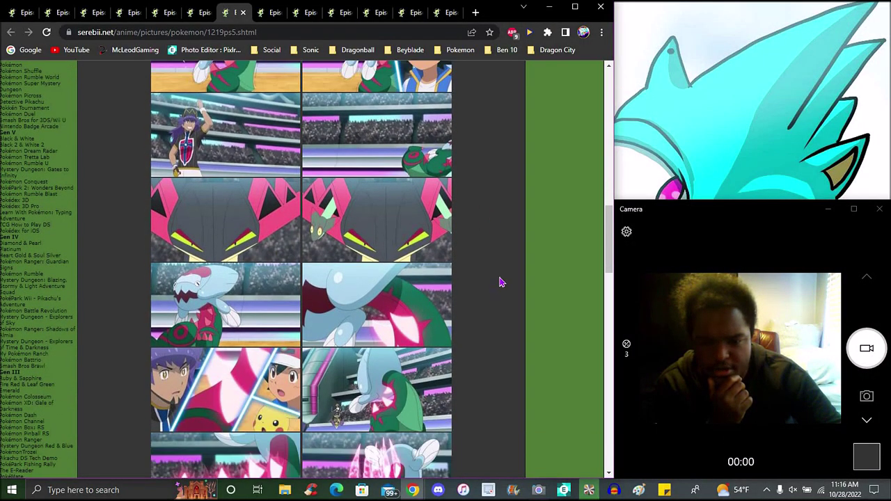
pyautogui.scroll(-1, 498, 285)
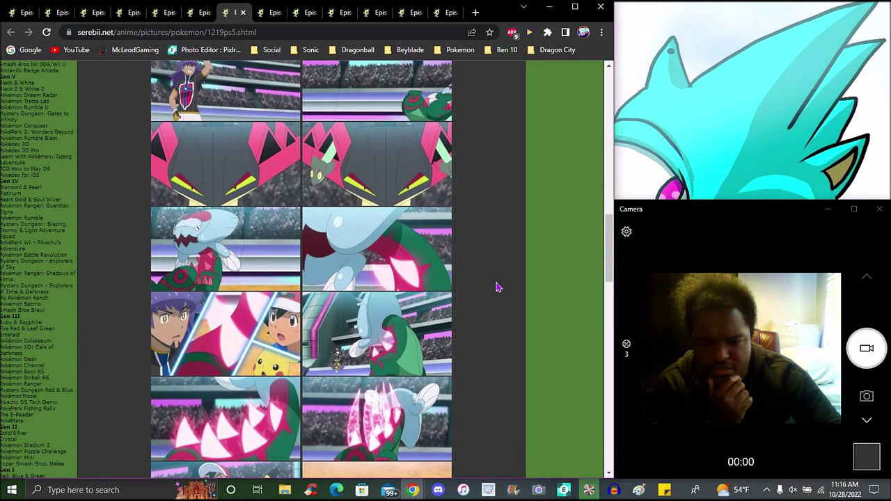
pyautogui.scroll(-1, 499, 287)
pyautogui.scroll(-1, 498, 286)
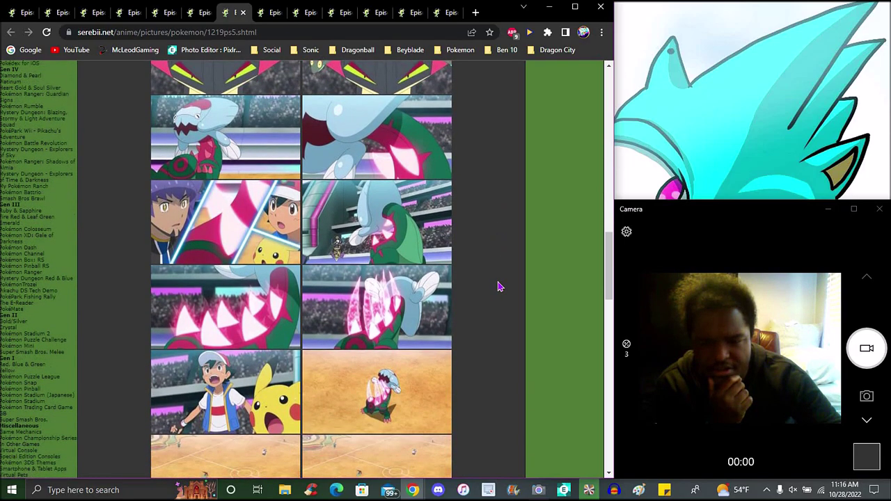
pyautogui.scroll(-1, 499, 286)
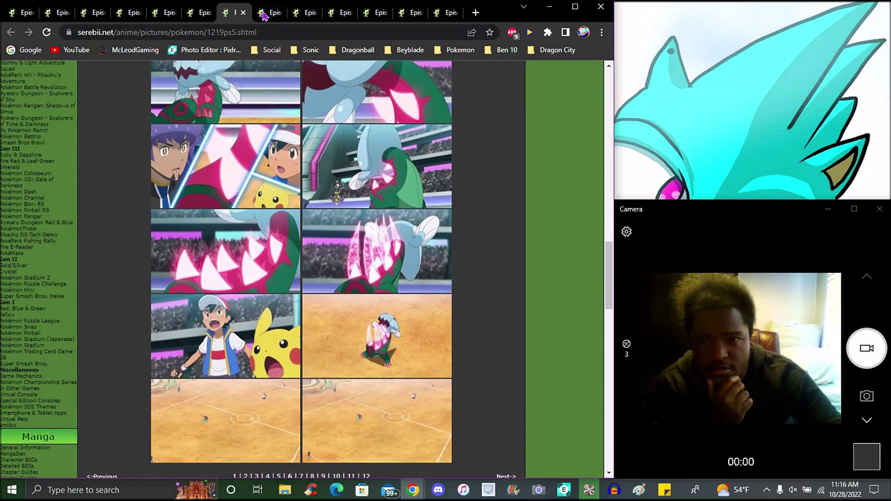
# Step: Finish the 1219ps6 gallery page, then switch to the 1219ps7 gallery tab
pyautogui.click(272, 12)
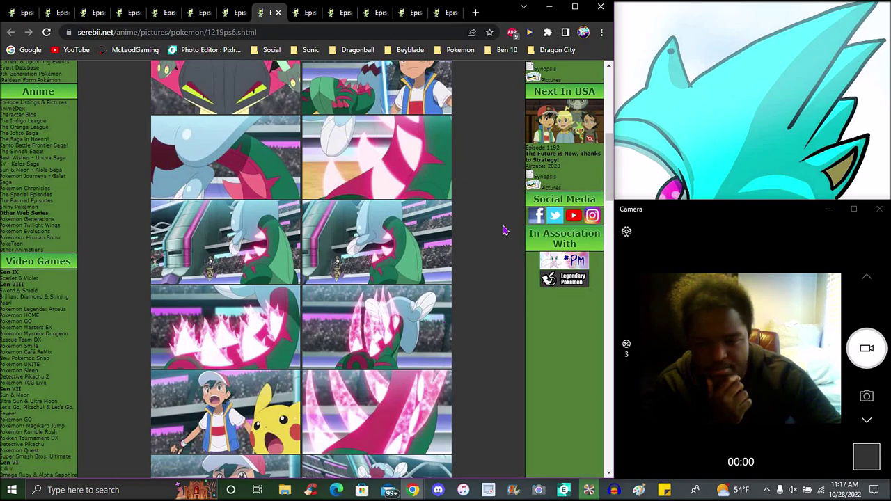
pyautogui.scroll(-1, 504, 230)
pyautogui.scroll(-1, 504, 230)
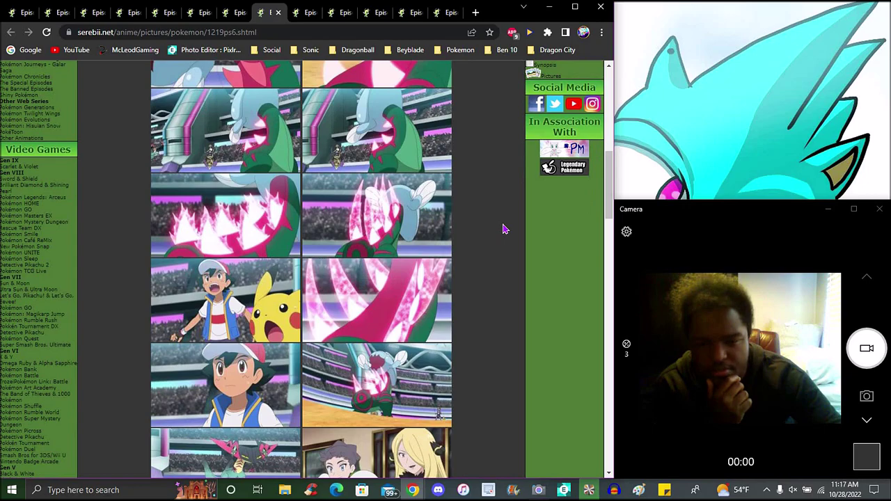
pyautogui.scroll(-1, 505, 230)
pyautogui.scroll(-1, 504, 230)
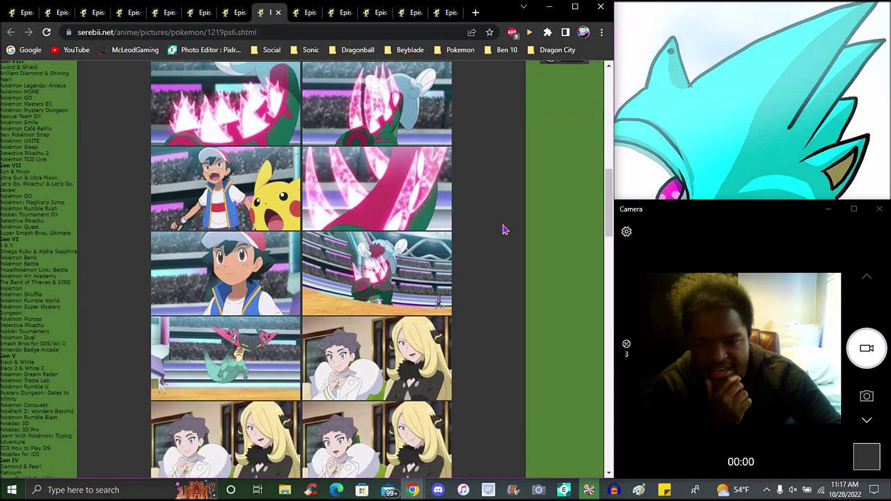
pyautogui.scroll(-1, 505, 229)
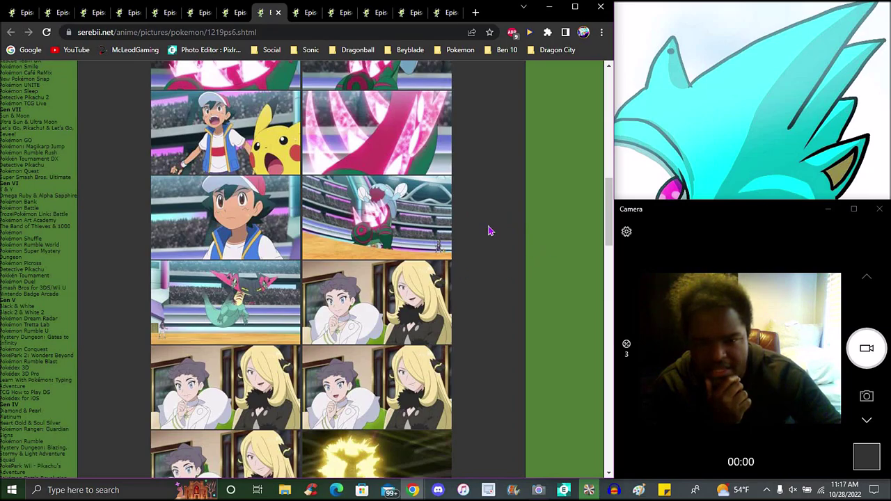
pyautogui.scroll(-1, 535, 229)
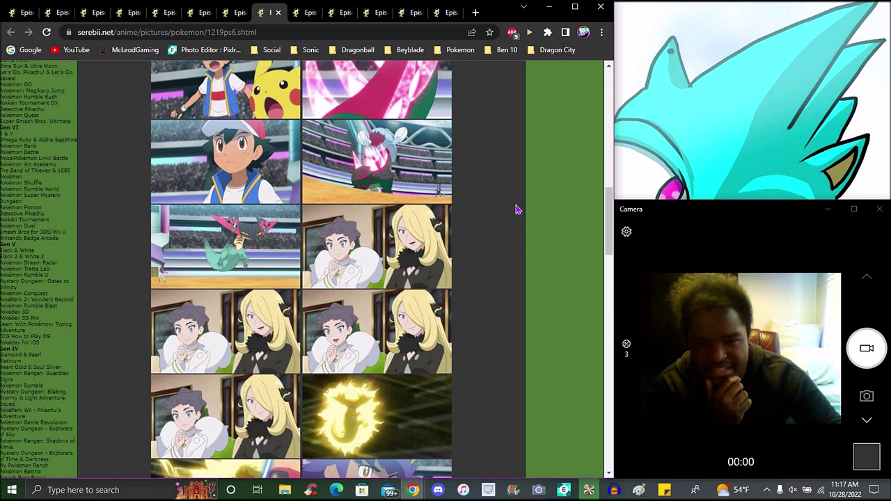
pyautogui.scroll(-1, 516, 209)
pyautogui.scroll(-1, 516, 209)
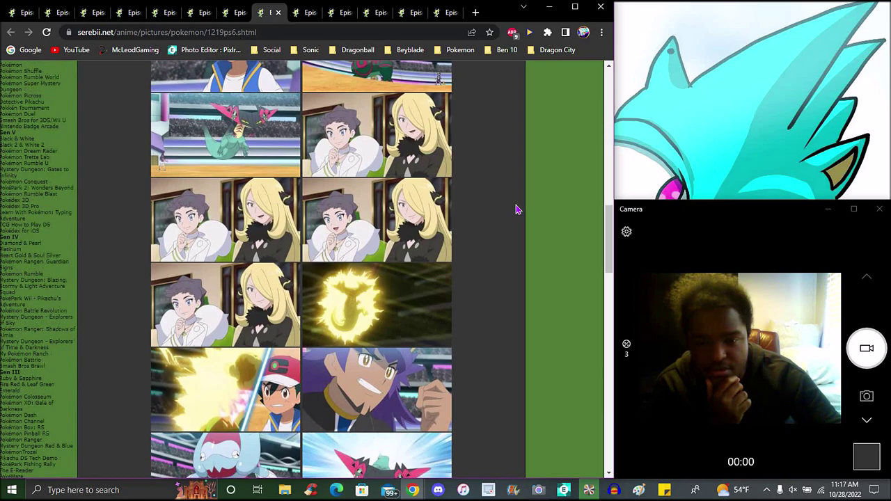
pyautogui.scroll(-1, 516, 209)
pyautogui.scroll(-1, 516, 209)
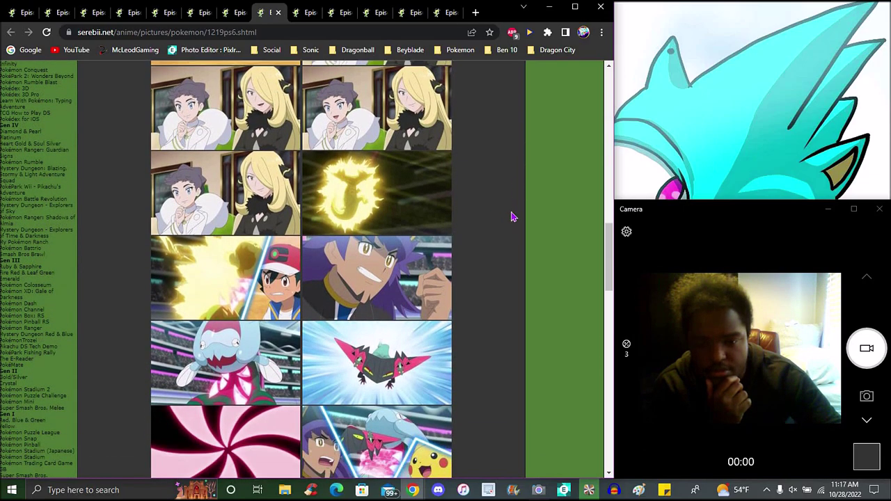
pyautogui.scroll(-1, 514, 207)
pyautogui.scroll(-1, 514, 205)
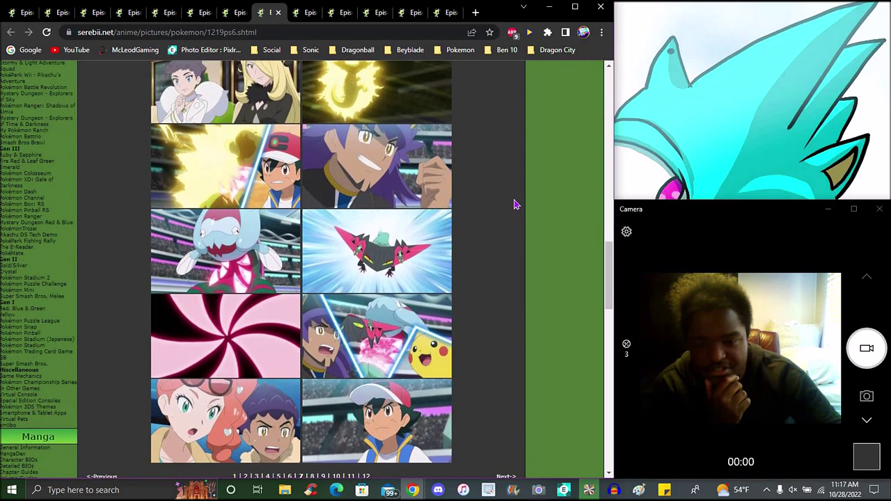
pyautogui.scroll(-1, 514, 204)
pyautogui.click(301, 13)
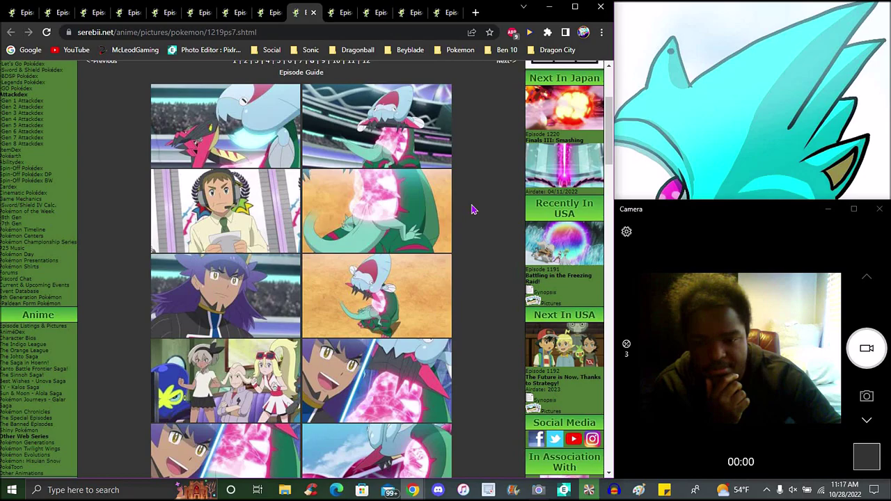
pyautogui.scroll(-1, 473, 208)
pyautogui.scroll(-1, 472, 209)
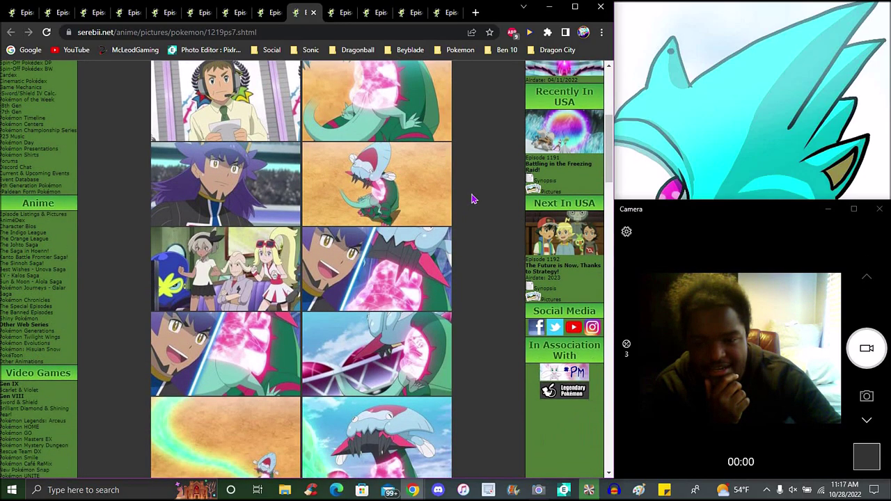
pyautogui.scroll(-1, 471, 197)
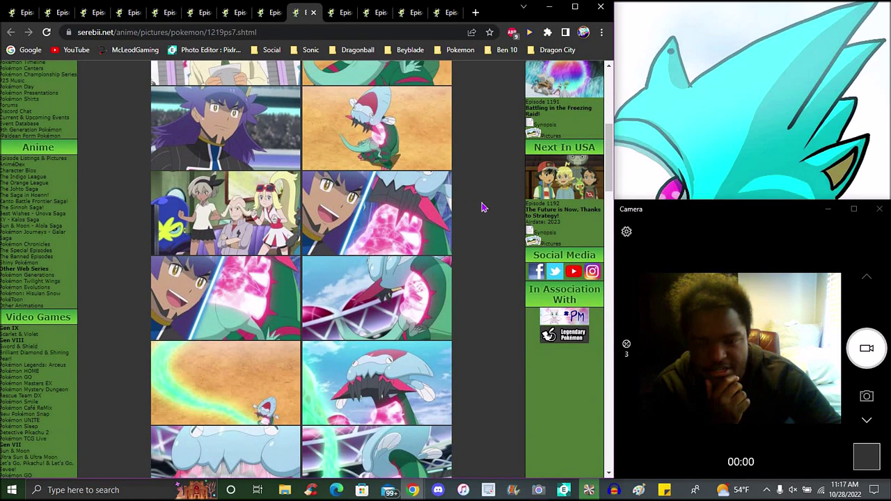
pyautogui.scroll(-1, 480, 207)
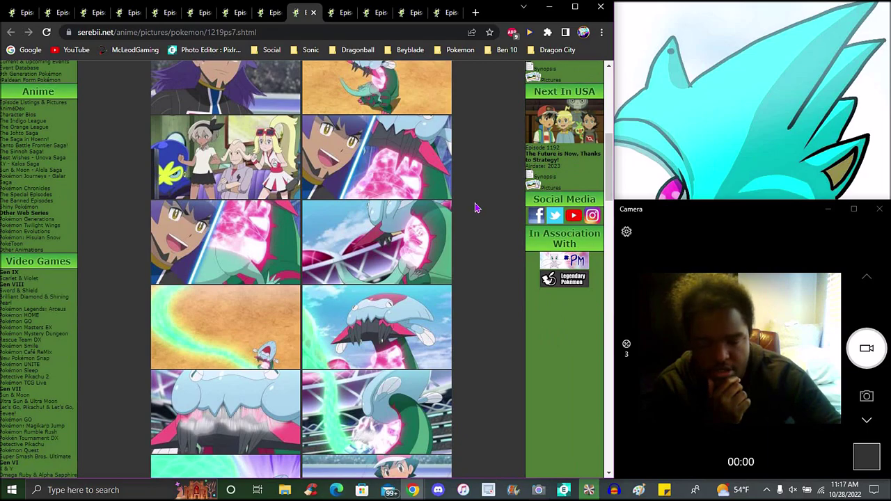
pyautogui.scroll(-1, 480, 199)
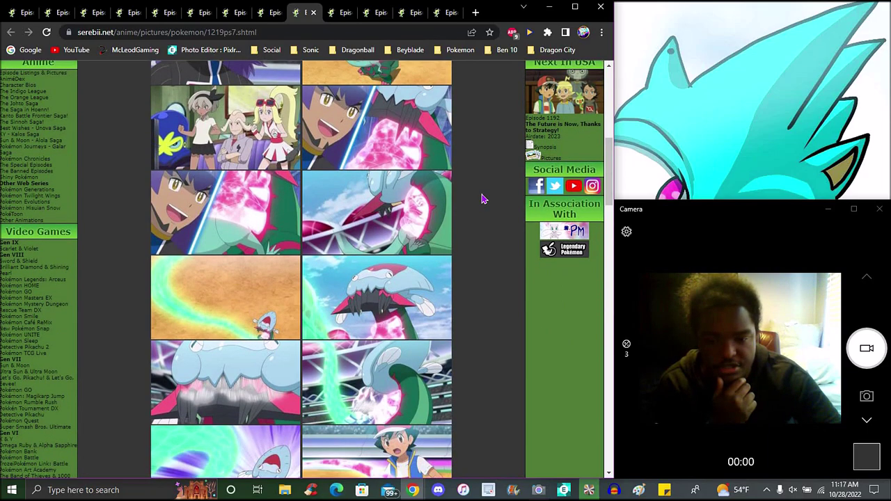
pyautogui.scroll(-1, 481, 200)
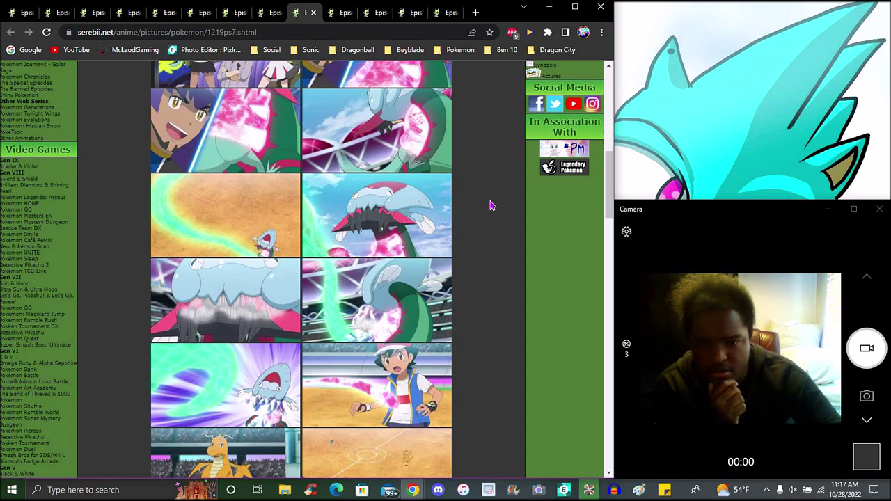
pyautogui.scroll(-1, 491, 206)
pyautogui.scroll(-1, 491, 206)
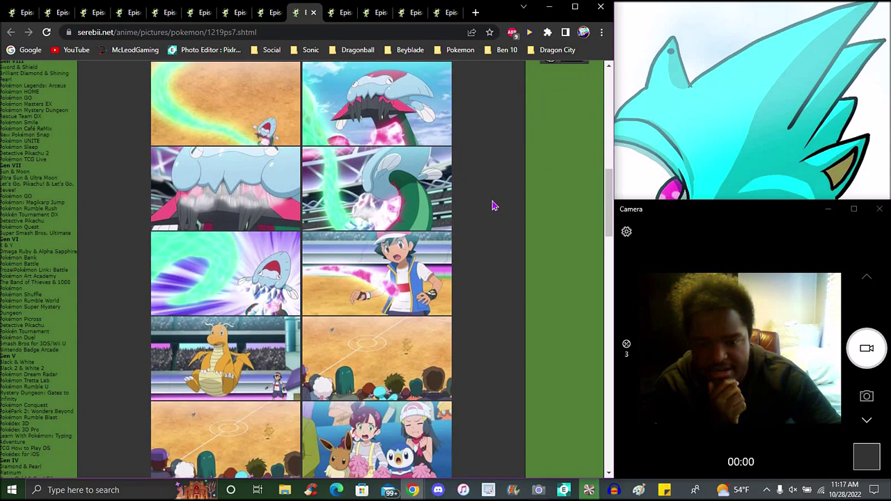
pyautogui.scroll(-1, 492, 206)
pyautogui.scroll(-1, 492, 206)
pyautogui.scroll(-1, 493, 206)
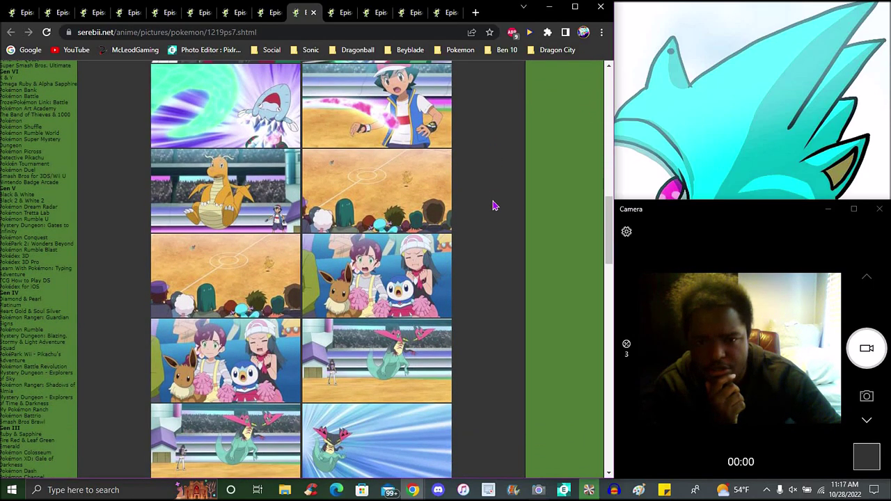
pyautogui.scroll(-1, 492, 206)
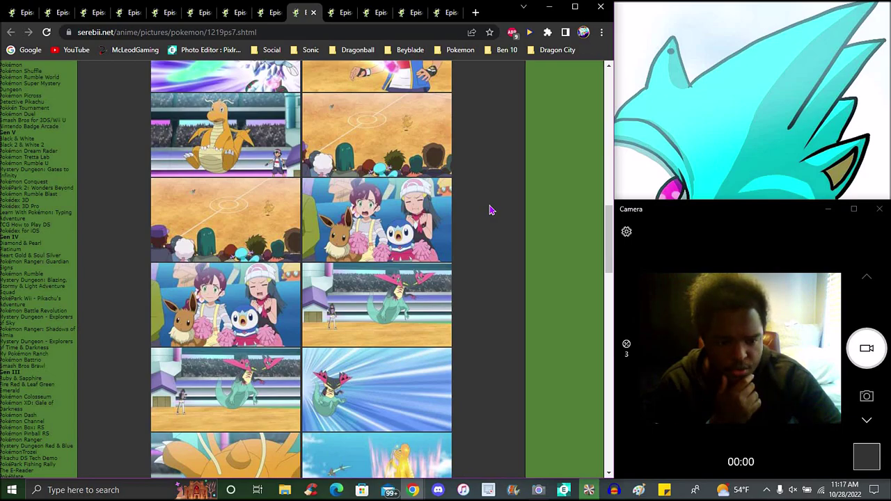
pyautogui.scroll(-1, 493, 209)
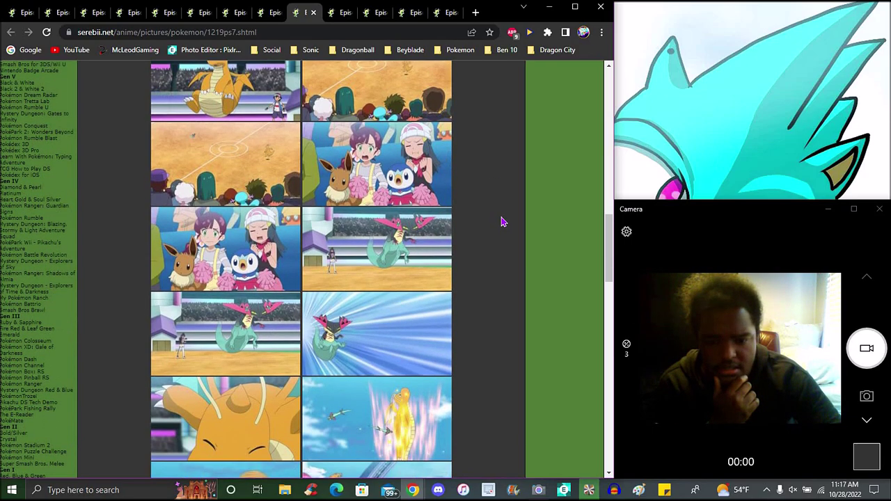
pyautogui.scroll(-1, 501, 219)
pyautogui.scroll(-1, 503, 222)
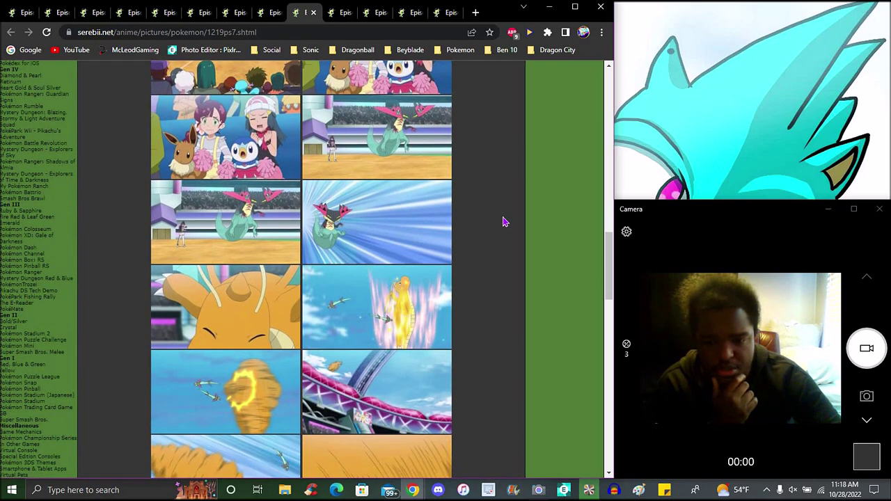
pyautogui.scroll(-1, 505, 222)
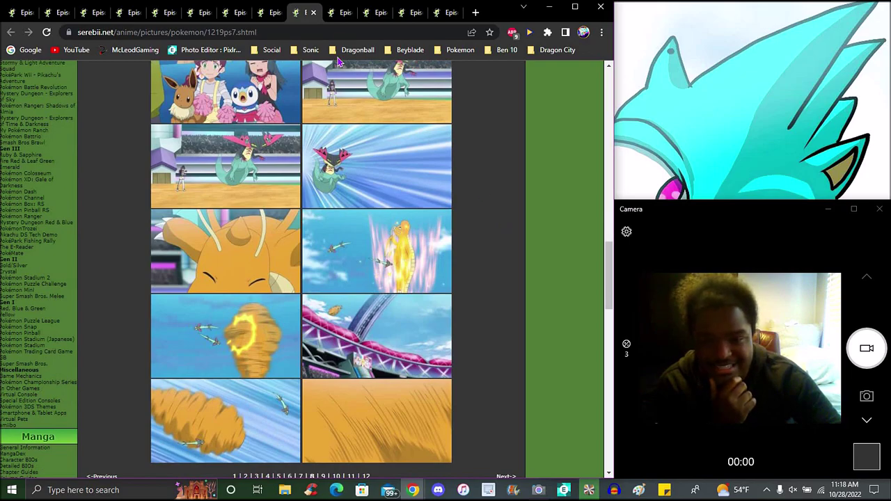
# Step: Switch to the 1219ps8 gallery tab and browse down to its page-number links
pyautogui.click(338, 12)
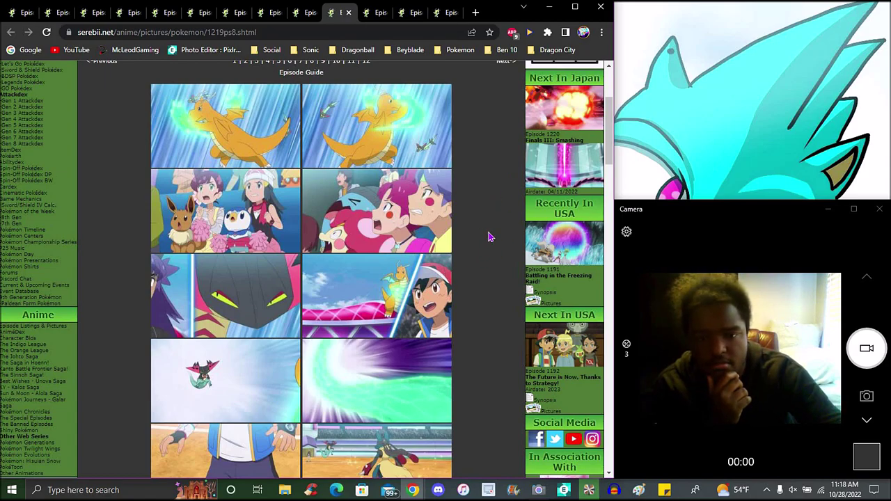
pyautogui.scroll(-1, 495, 232)
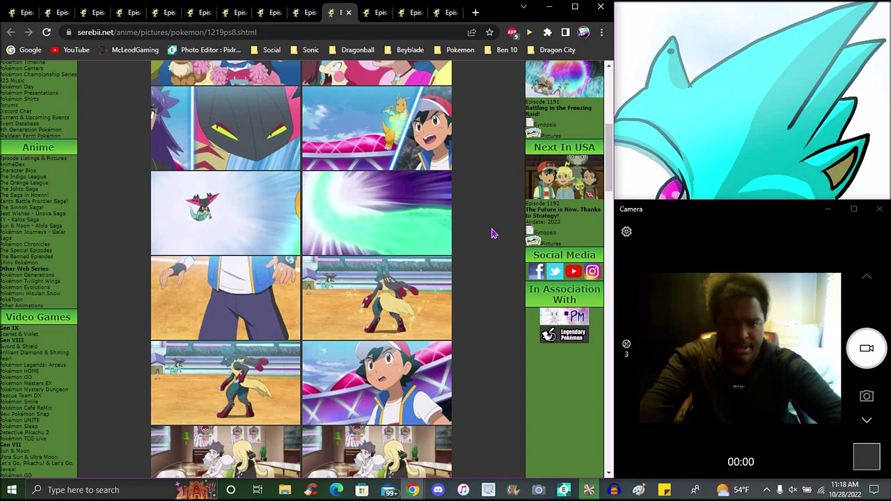
pyautogui.scroll(-1, 505, 223)
pyautogui.scroll(-1, 511, 213)
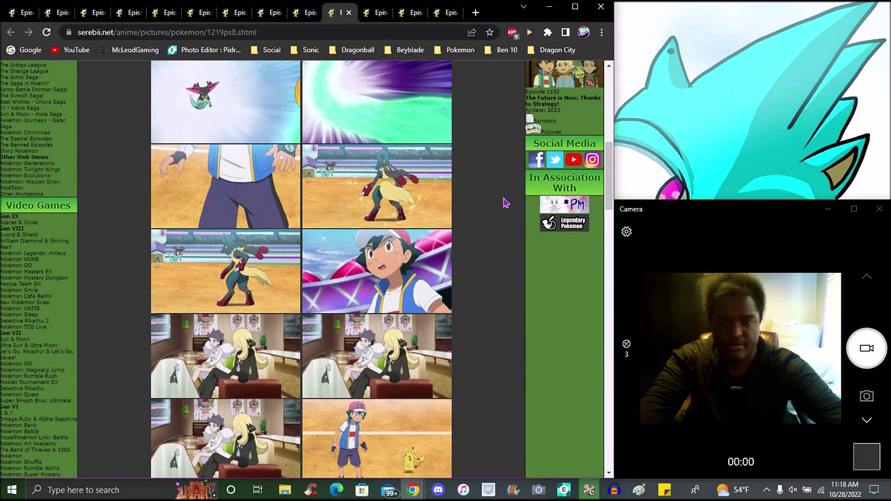
pyautogui.scroll(-1, 506, 204)
pyautogui.scroll(-1, 507, 213)
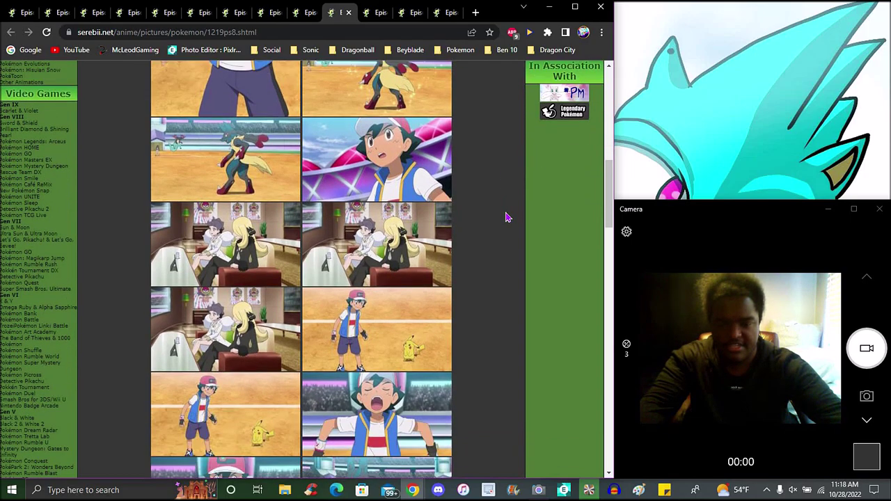
pyautogui.scroll(-1, 512, 222)
pyautogui.scroll(-1, 510, 225)
pyautogui.scroll(-1, 509, 225)
pyautogui.scroll(-1, 508, 225)
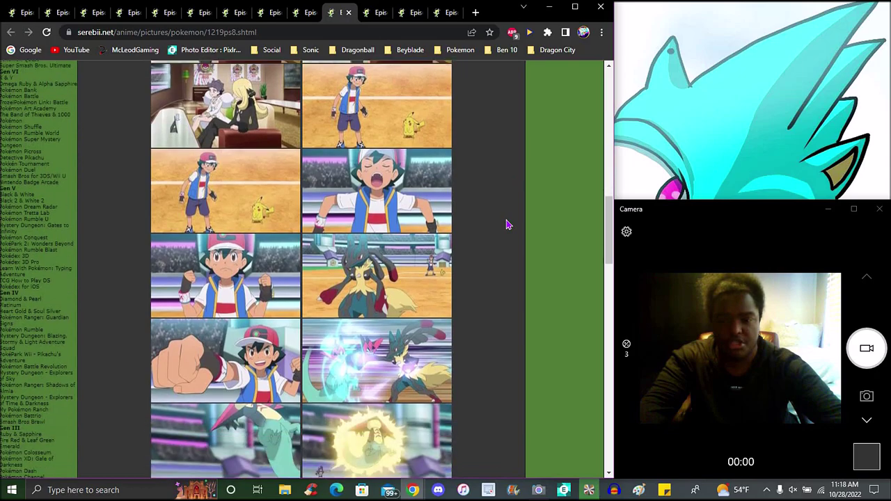
pyautogui.scroll(-1, 507, 225)
pyautogui.scroll(-1, 507, 225)
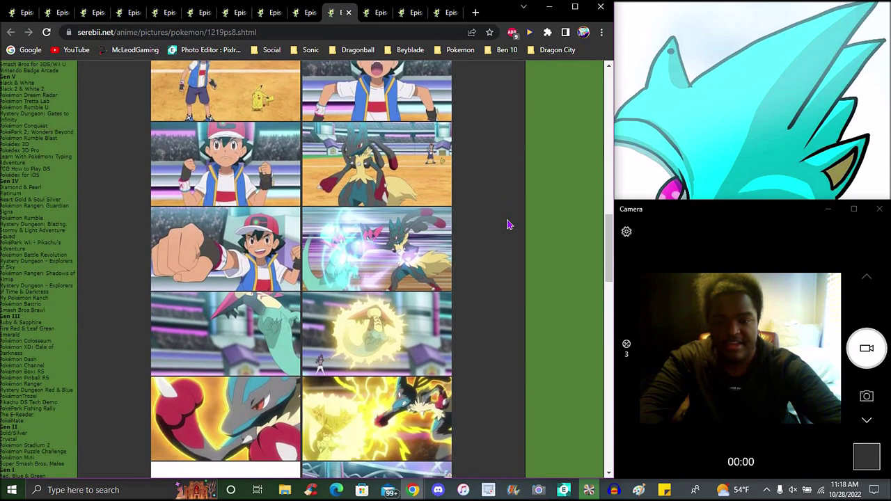
pyautogui.scroll(-1, 508, 225)
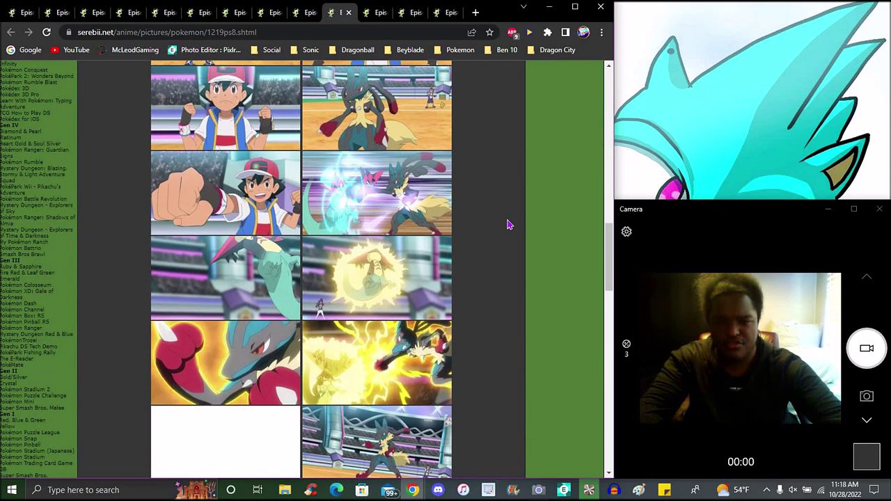
pyautogui.scroll(-1, 509, 225)
pyautogui.scroll(-1, 510, 223)
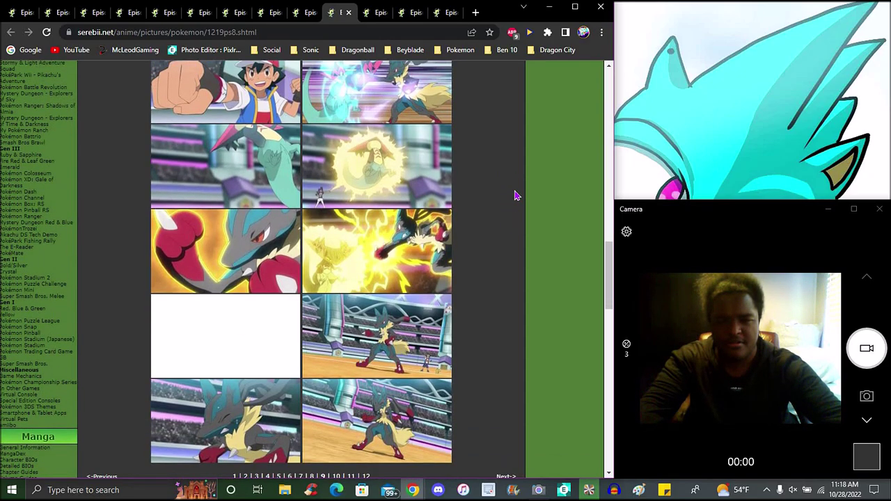
pyautogui.scroll(-1, 515, 196)
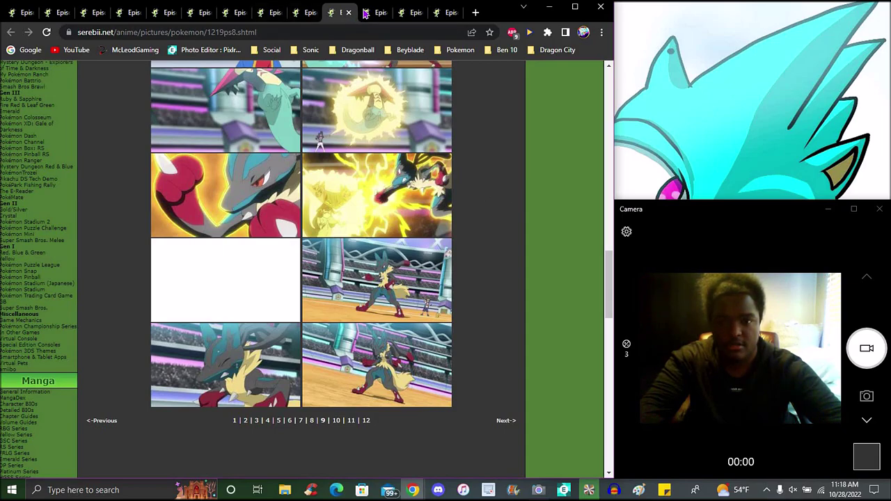
# Step: Switch to the 1219ps9 gallery tab and browse down to its page-number links
pyautogui.click(371, 14)
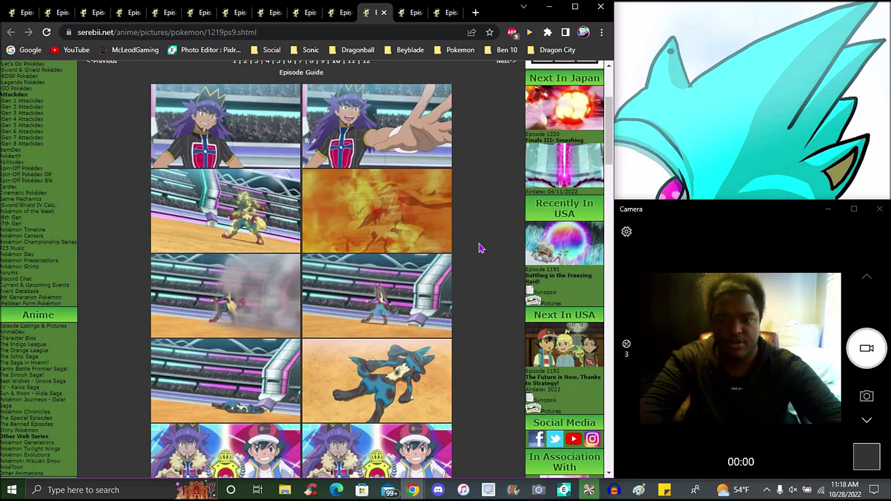
pyautogui.scroll(-1, 498, 247)
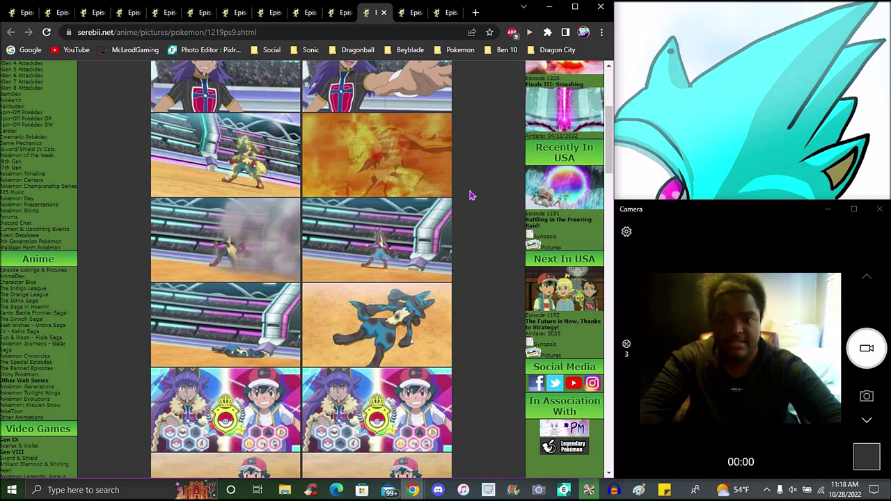
pyautogui.scroll(-1, 481, 196)
pyautogui.scroll(-1, 480, 195)
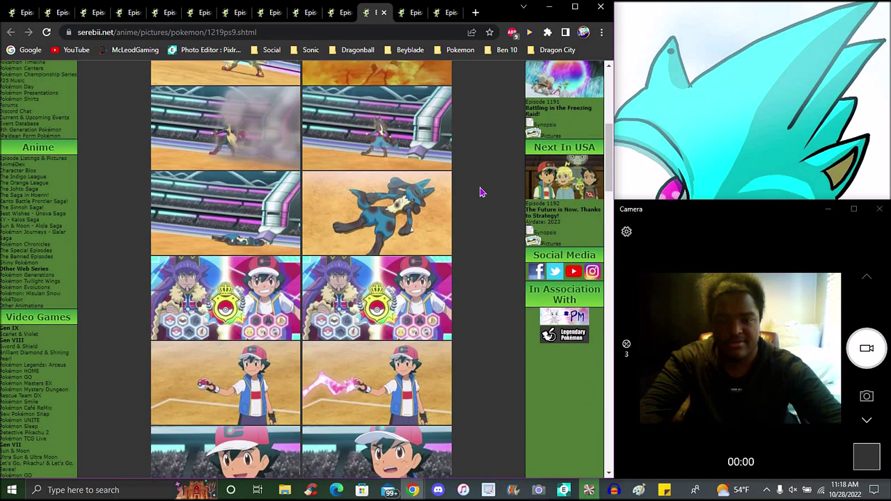
pyautogui.scroll(-1, 480, 193)
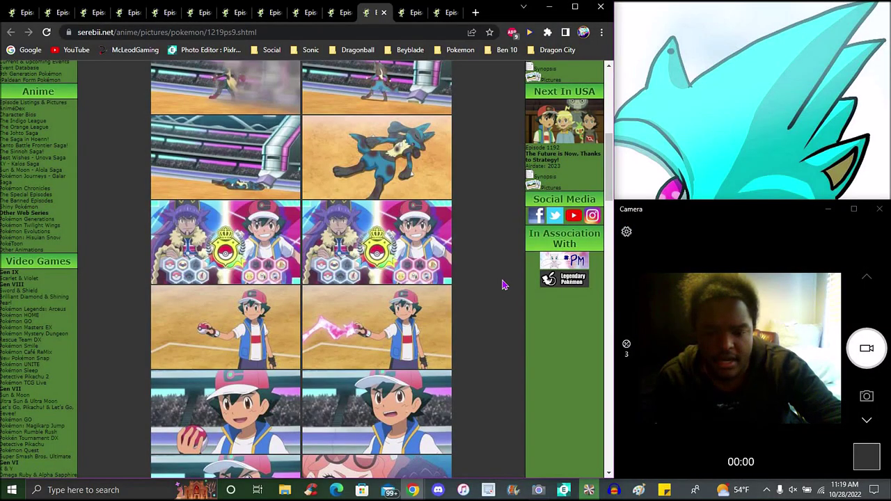
pyautogui.scroll(-1, 505, 289)
pyautogui.scroll(-1, 505, 289)
pyautogui.scroll(-1, 505, 289)
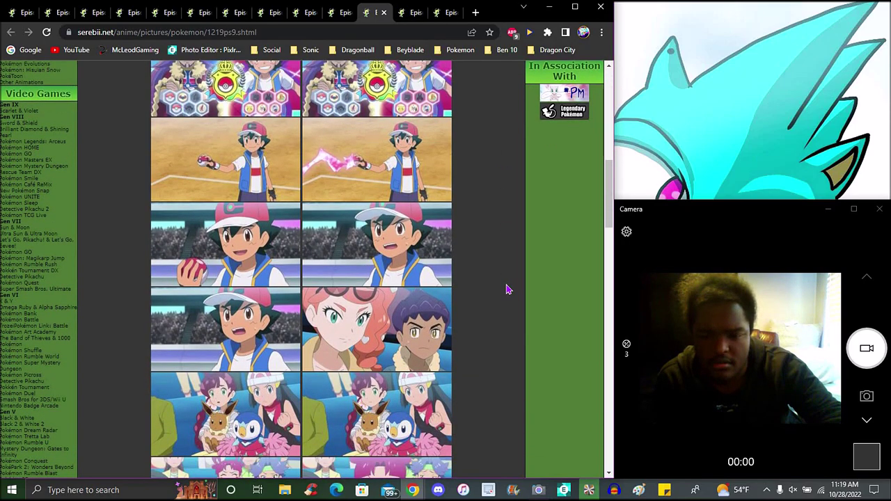
pyautogui.scroll(-1, 505, 290)
pyautogui.scroll(-1, 507, 290)
pyautogui.scroll(-1, 507, 291)
pyautogui.scroll(-1, 508, 292)
pyautogui.scroll(-1, 508, 293)
pyautogui.scroll(-1, 508, 295)
pyautogui.scroll(-1, 510, 296)
pyautogui.scroll(-1, 507, 300)
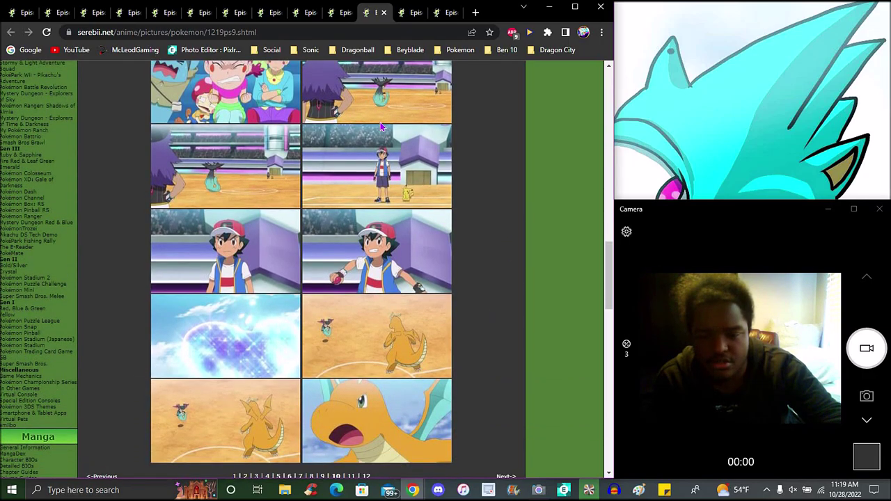
# Step: Switch to the 1219ps10 gallery tab and browse down to its page-number links
pyautogui.click(408, 13)
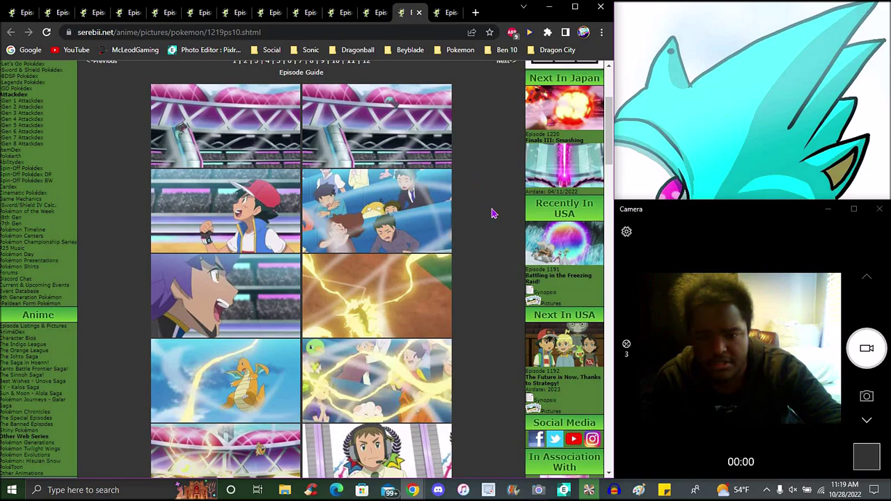
pyautogui.scroll(-1, 505, 223)
pyautogui.scroll(-1, 505, 222)
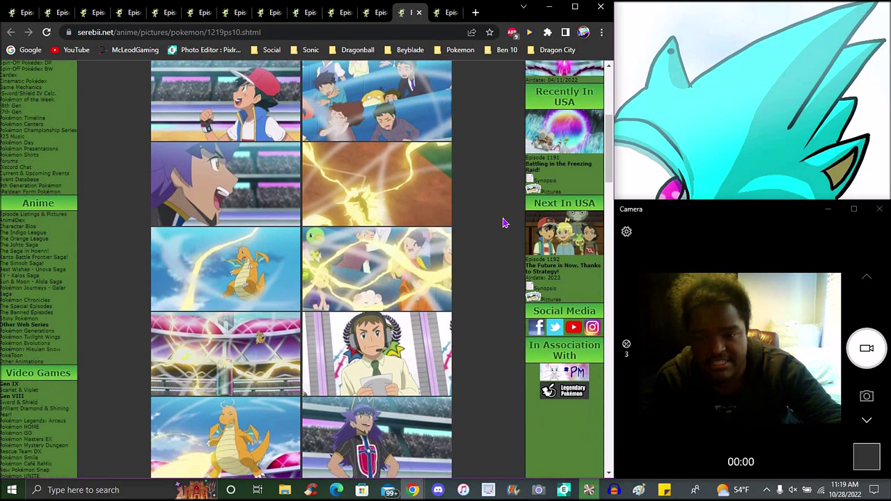
pyautogui.scroll(-1, 505, 223)
pyautogui.scroll(-1, 505, 223)
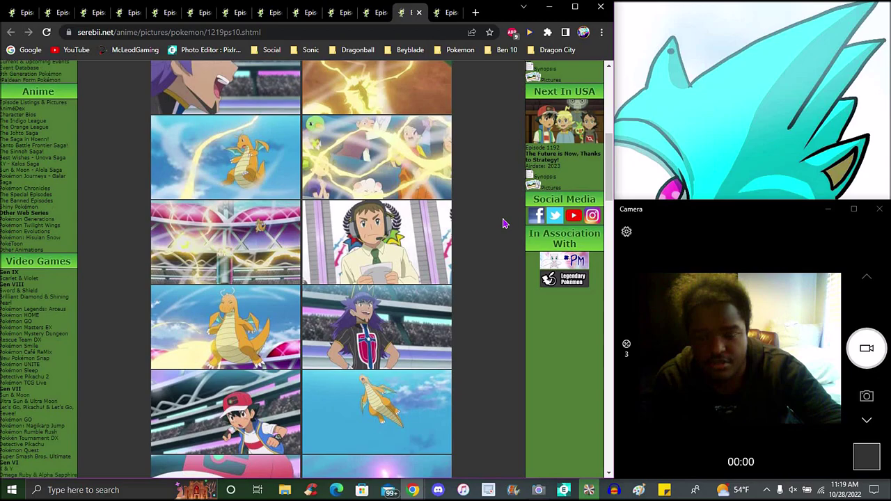
pyautogui.scroll(-1, 505, 223)
pyautogui.scroll(-1, 505, 223)
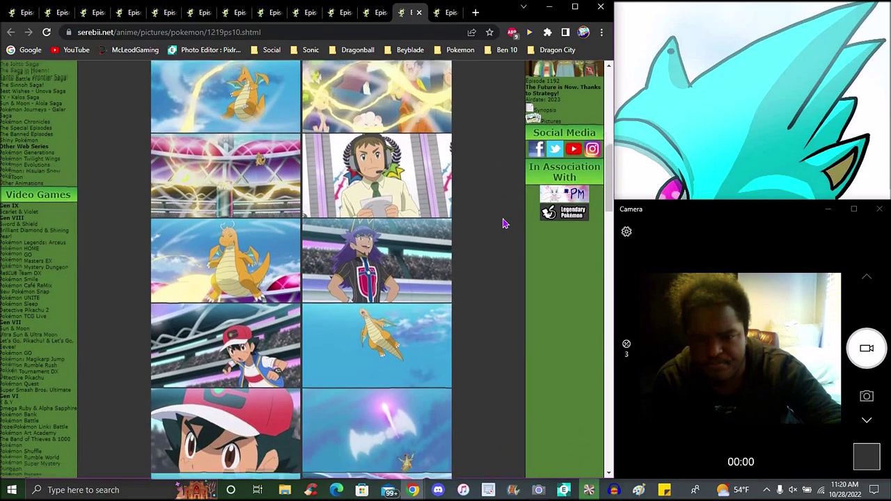
pyautogui.scroll(-1, 505, 223)
pyautogui.scroll(-1, 505, 224)
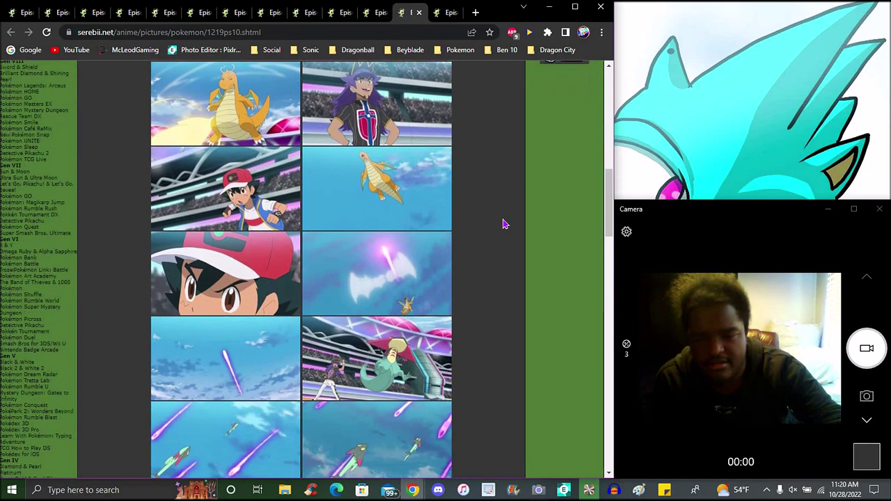
pyautogui.scroll(-1, 505, 224)
pyautogui.scroll(-1, 505, 225)
pyautogui.scroll(-1, 505, 227)
pyautogui.scroll(-1, 505, 227)
pyautogui.scroll(-1, 505, 227)
pyautogui.scroll(-1, 505, 227)
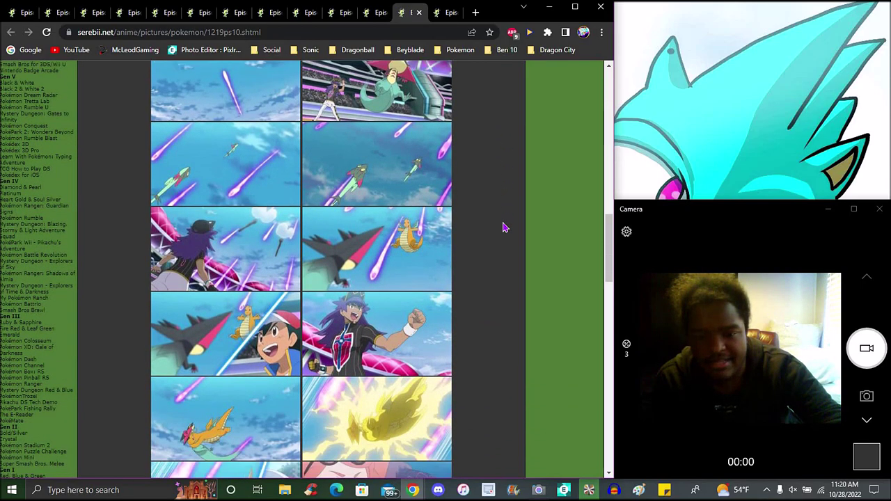
pyautogui.scroll(-1, 505, 227)
pyautogui.scroll(-1, 505, 227)
pyautogui.scroll(-1, 505, 227)
pyautogui.scroll(-1, 505, 227)
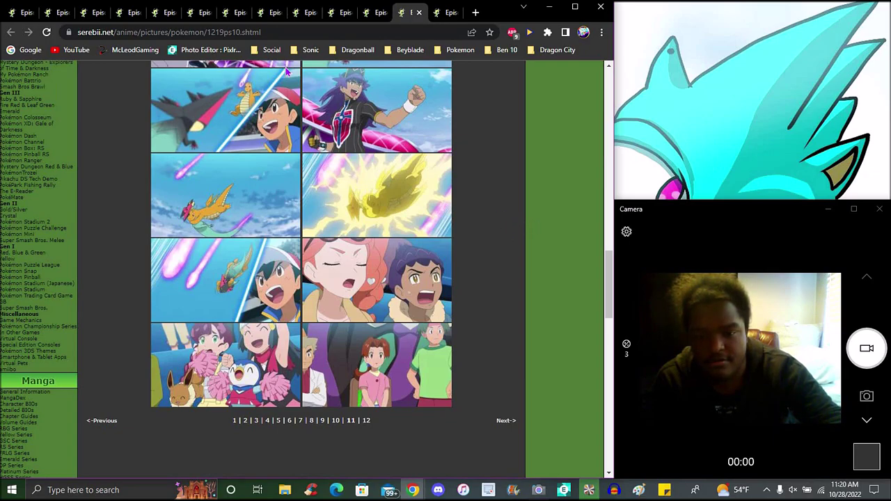
# Step: Switch to the 1219ps11 gallery tab and browse down to the 'To Be Continued' screenshots
pyautogui.click(446, 13)
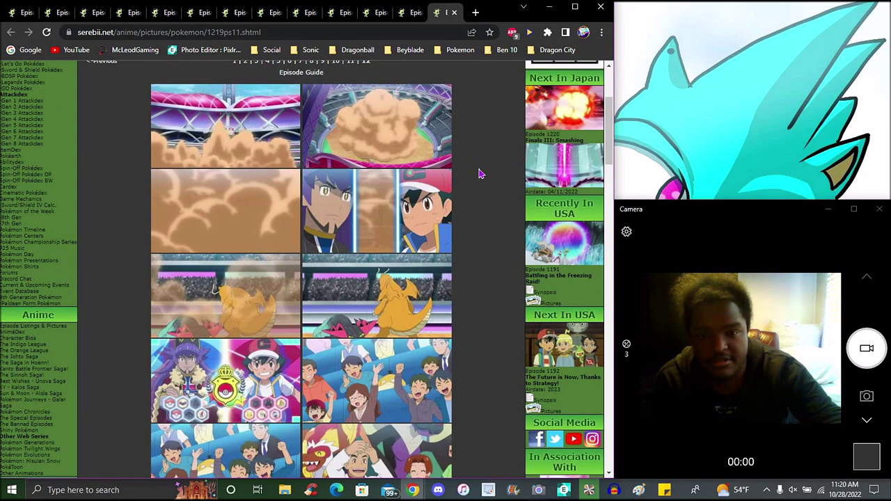
pyautogui.scroll(-1, 480, 175)
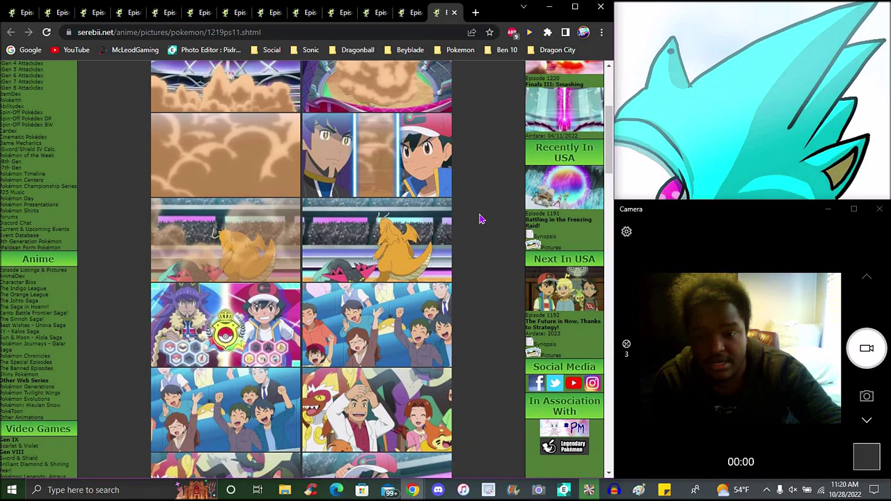
pyautogui.scroll(-1, 495, 228)
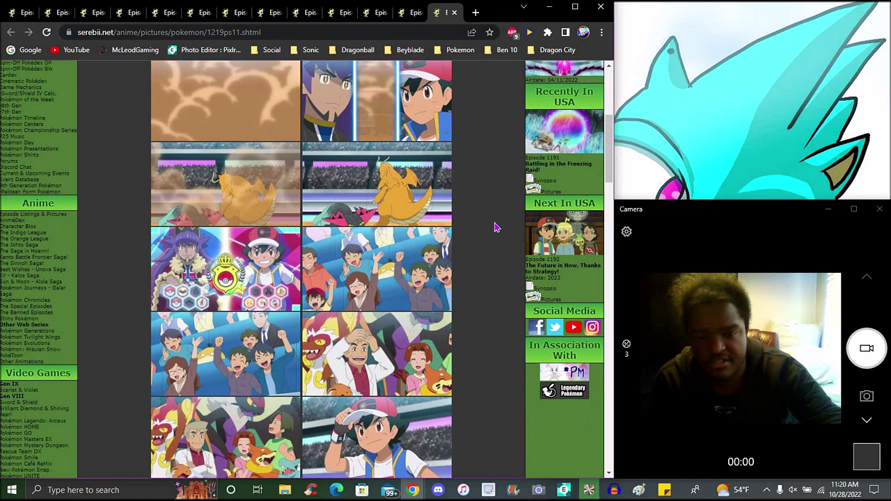
pyautogui.scroll(-1, 496, 227)
pyautogui.scroll(-1, 495, 227)
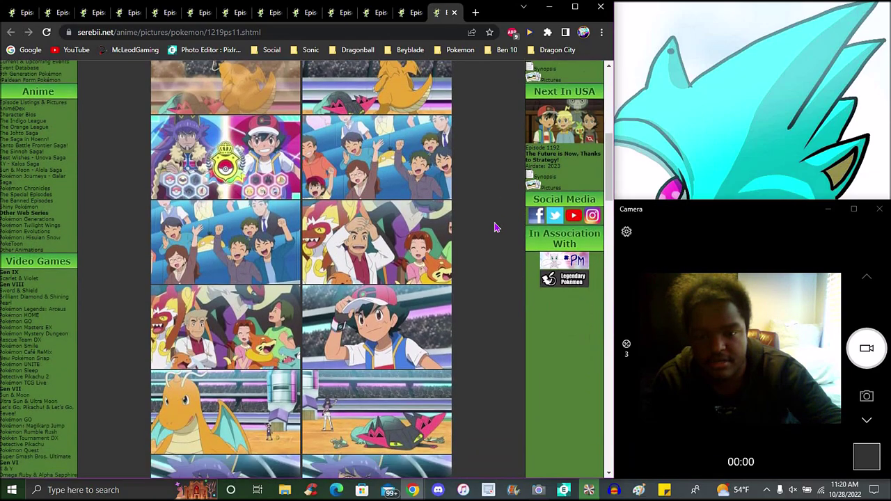
pyautogui.scroll(-1, 495, 226)
pyautogui.scroll(-1, 497, 229)
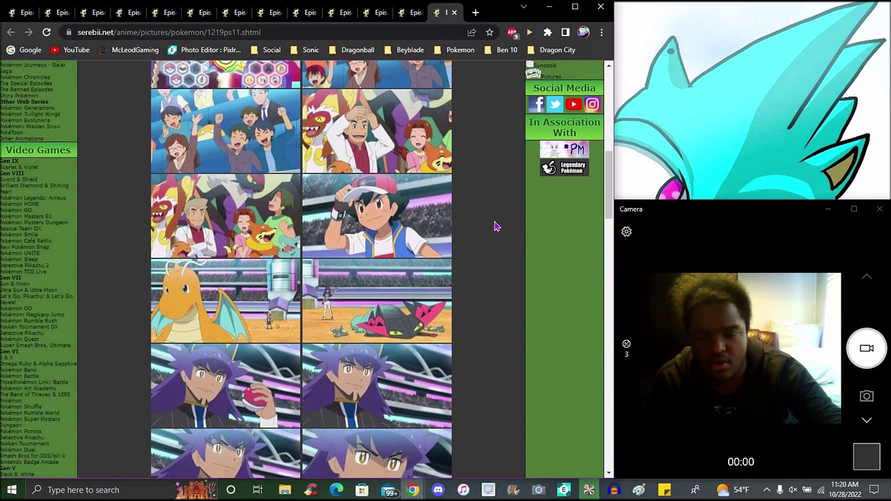
pyautogui.scroll(-1, 497, 230)
pyautogui.scroll(-1, 497, 230)
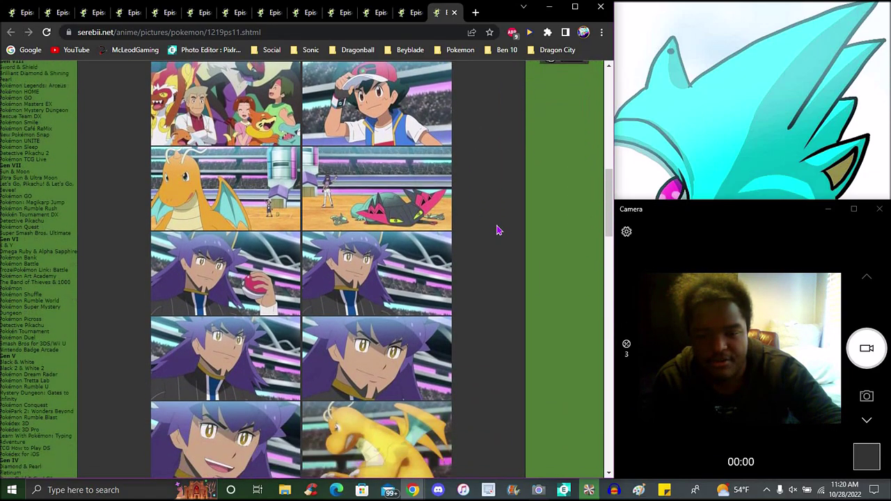
pyautogui.scroll(-1, 497, 230)
pyautogui.scroll(-1, 497, 230)
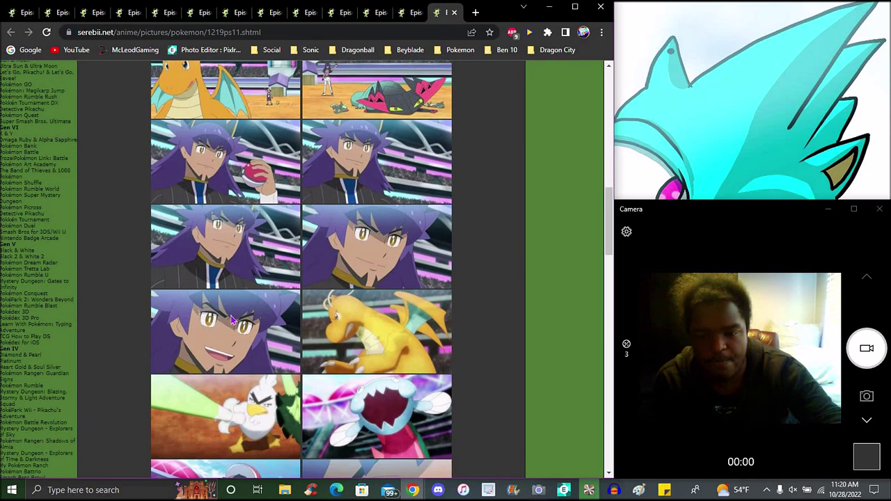
pyautogui.scroll(-1, 522, 225)
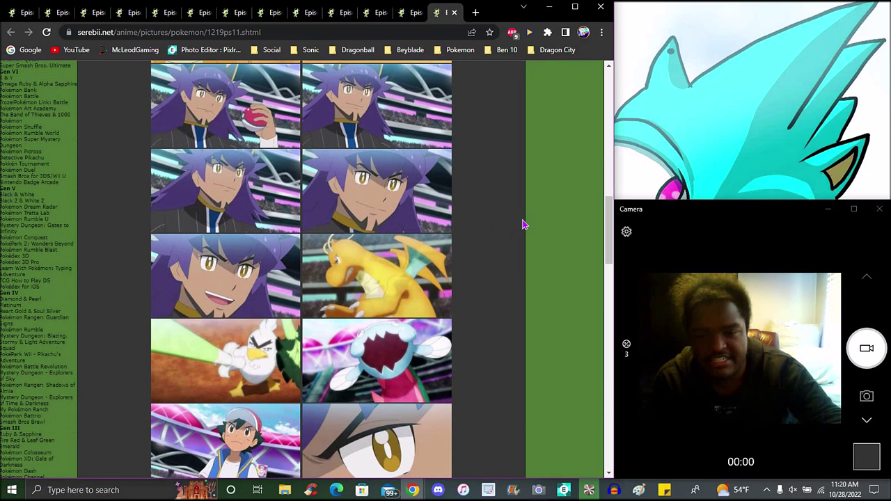
pyautogui.scroll(-1, 523, 225)
pyautogui.scroll(-1, 525, 225)
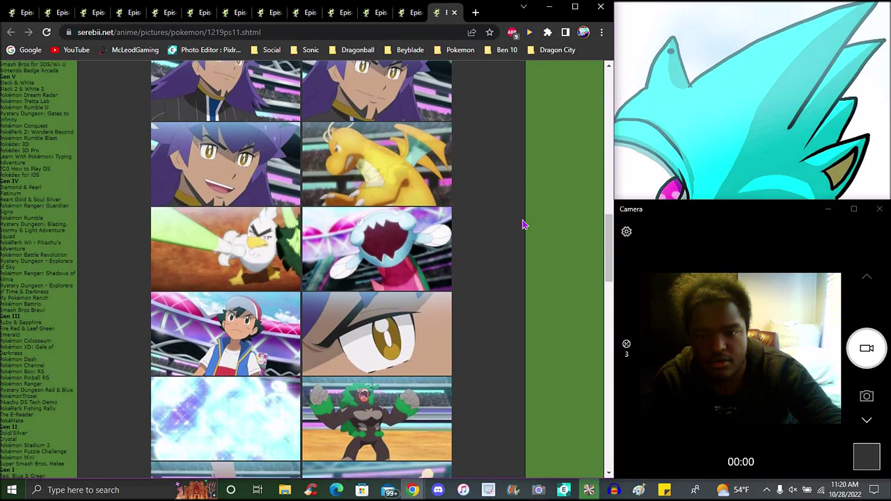
pyautogui.scroll(-1, 525, 225)
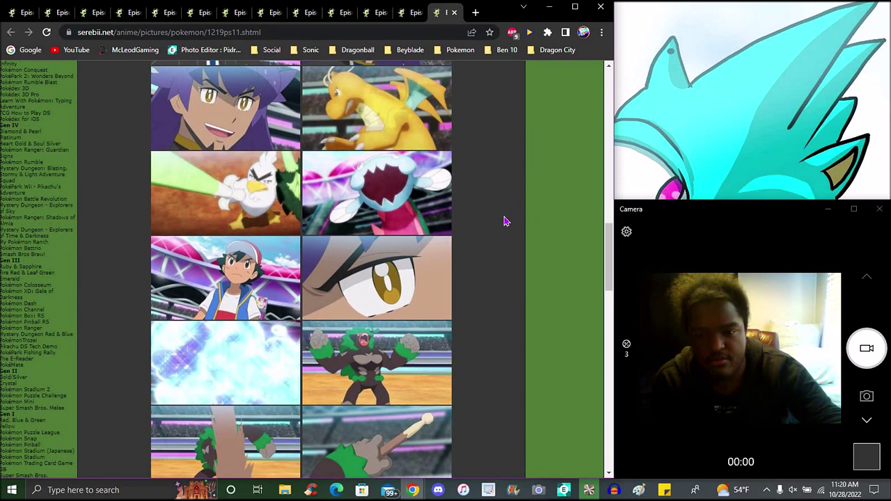
pyautogui.scroll(-1, 515, 224)
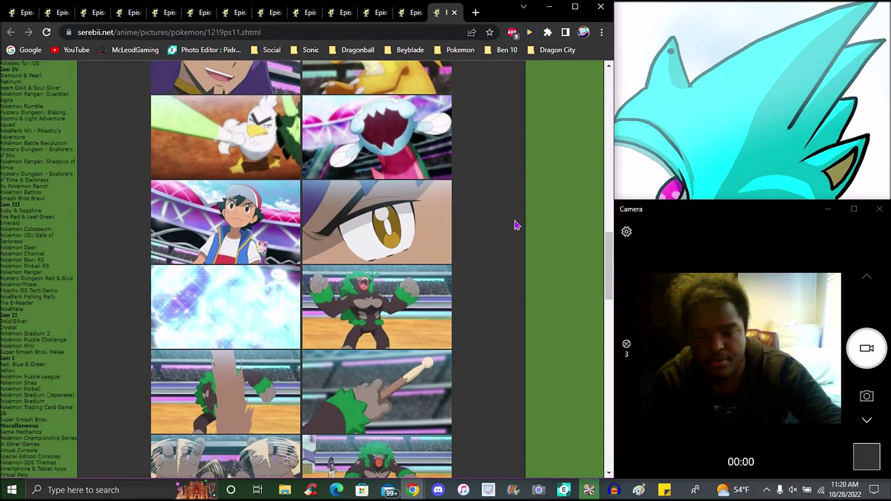
pyautogui.scroll(-1, 516, 225)
pyautogui.scroll(-1, 515, 225)
pyautogui.scroll(-1, 516, 225)
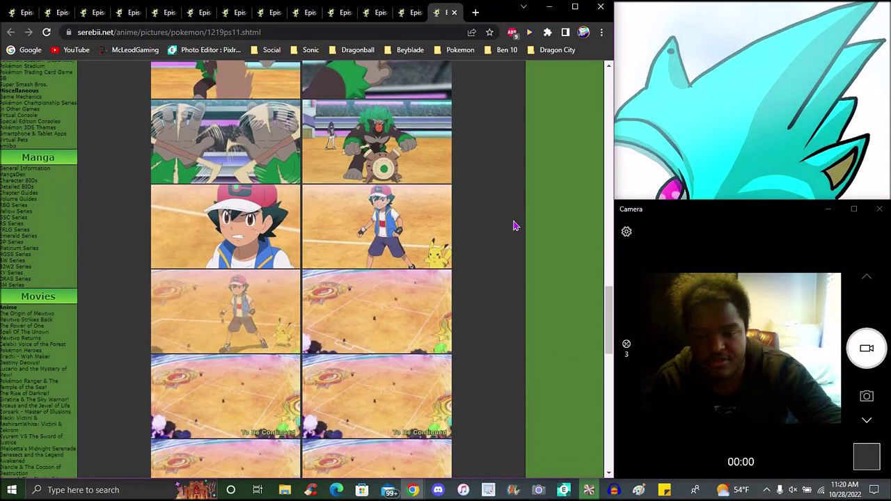
pyautogui.scroll(-1, 513, 225)
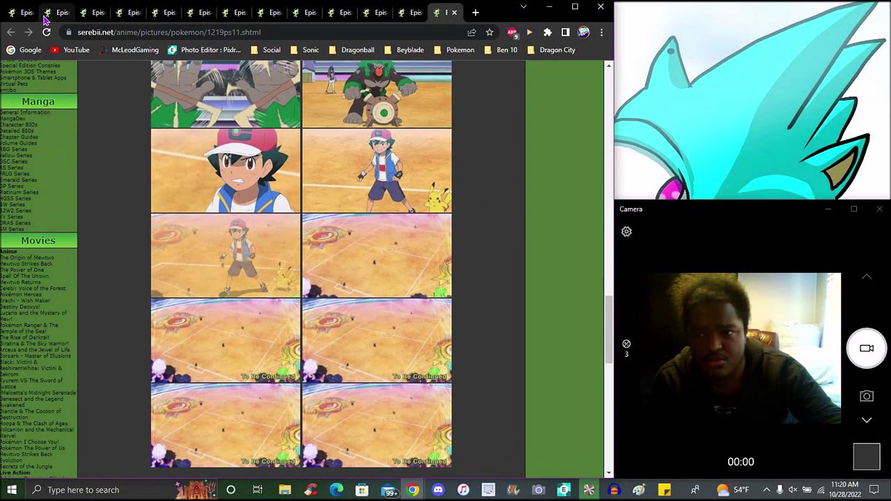
# Step: Switch back to the first tab, the episode 1219 guide 'Finals II: Toying'
pyautogui.click(49, 12)
pyautogui.click(15, 14)
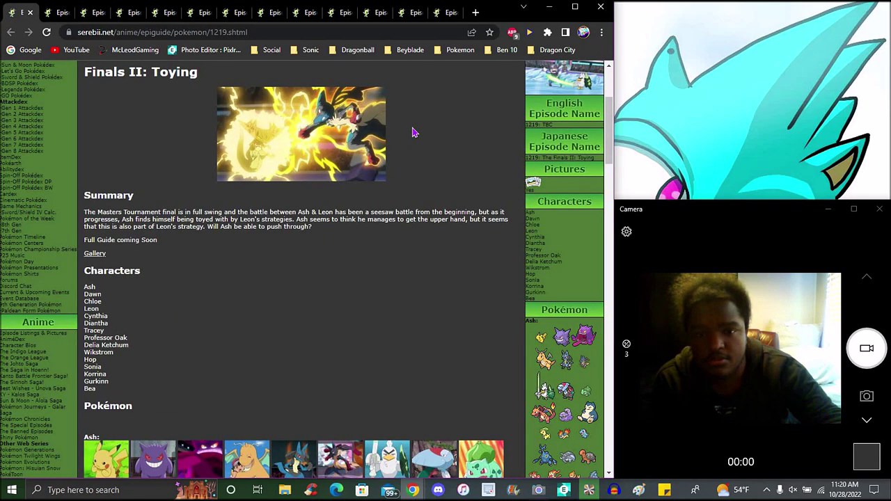